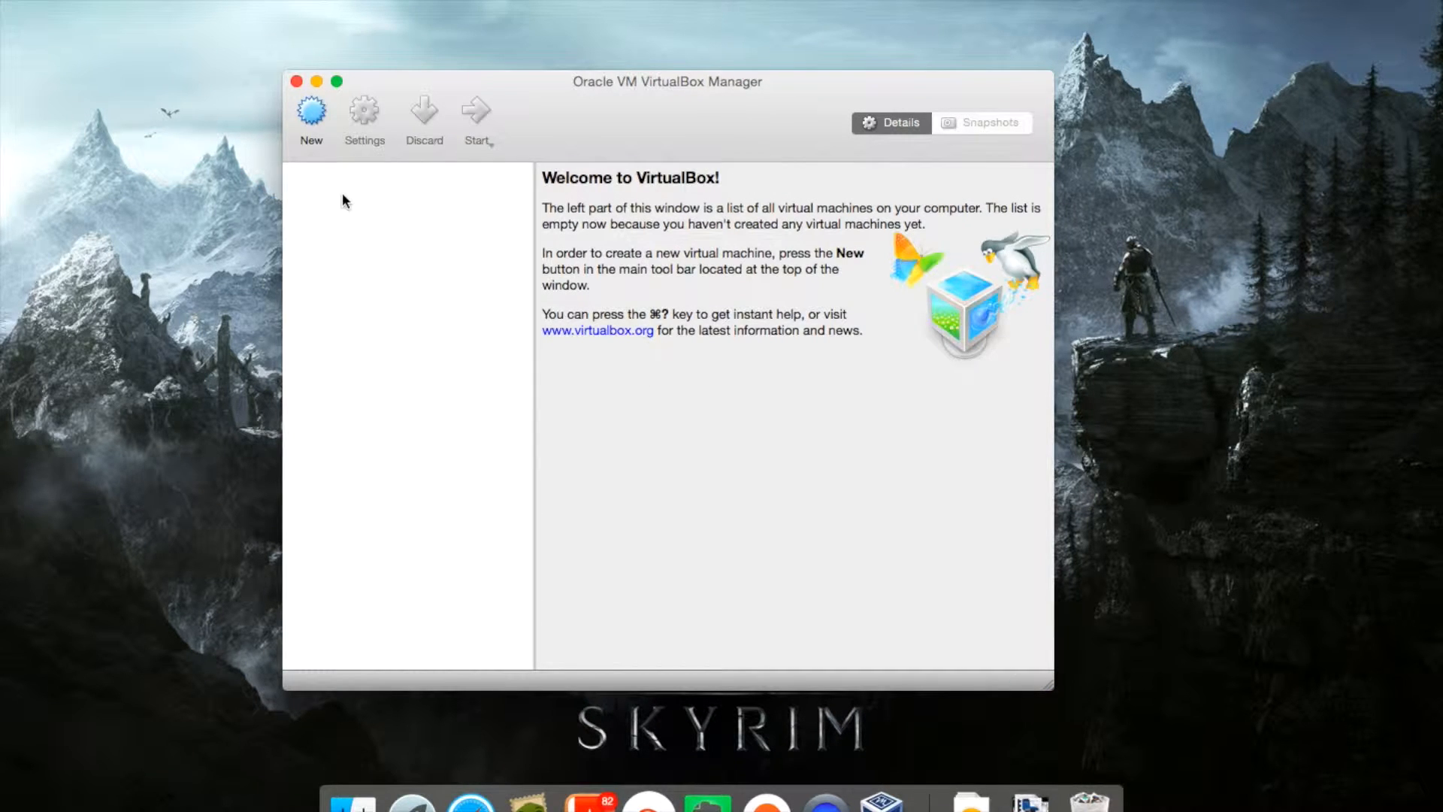
# Create a new virtual machine named Linux, type Linux 2.6 / 3.x / 4.x (64-bit), with 1024 MB of memory
pyautogui.click(313, 126)
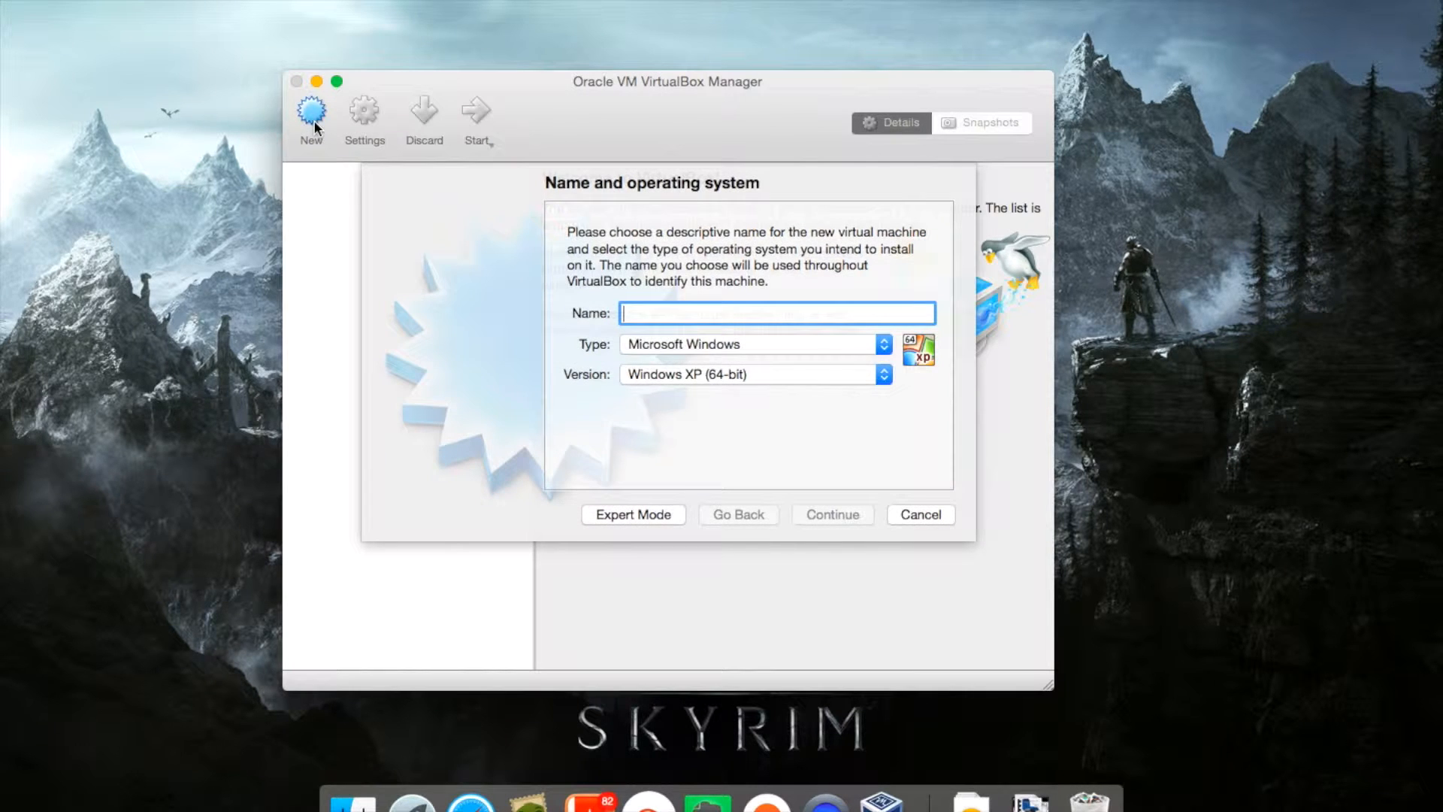
pyautogui.write('Linxu')
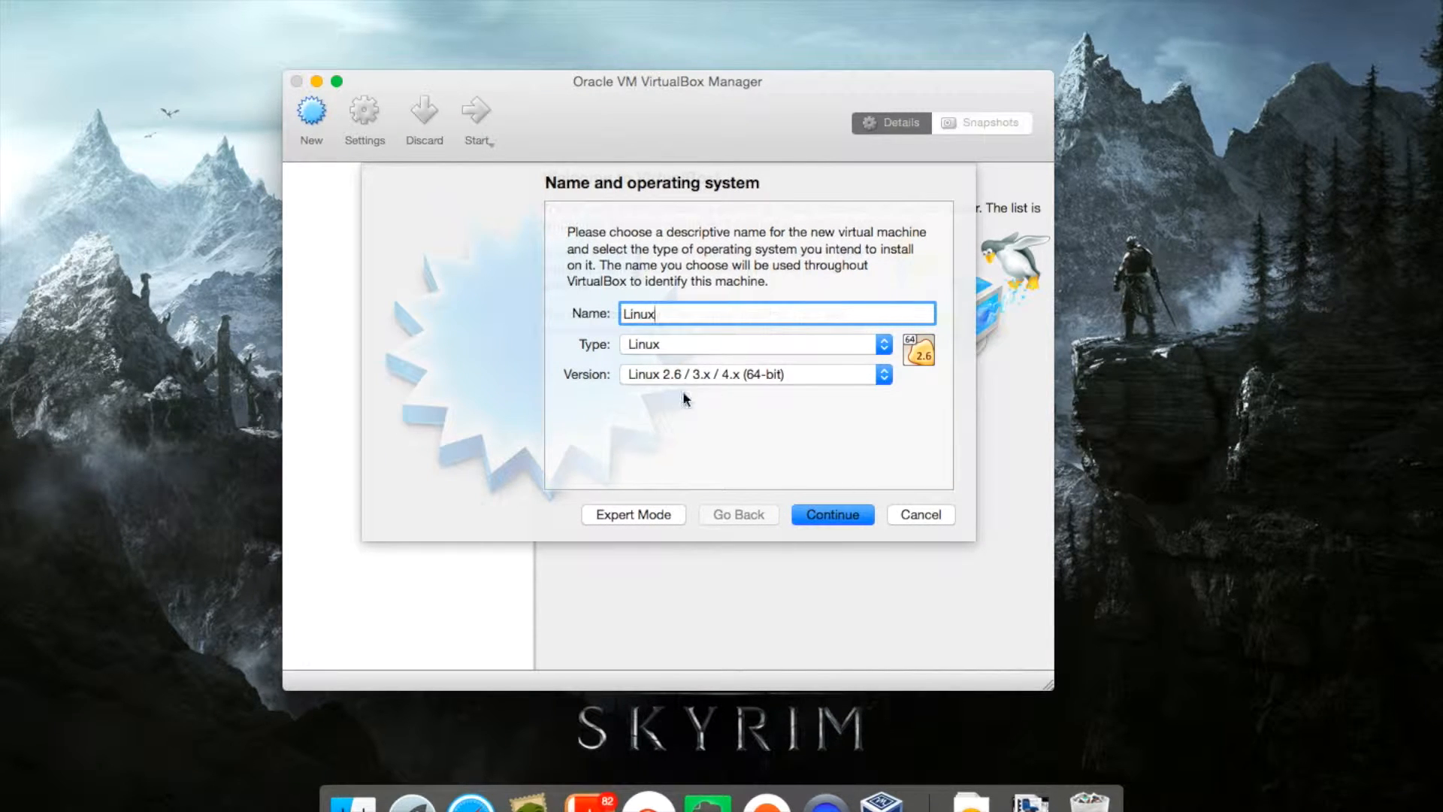
pyautogui.click(841, 514)
pyautogui.moveTo(588, 311); pyautogui.dragTo(637, 325)
pyautogui.click(860, 517)
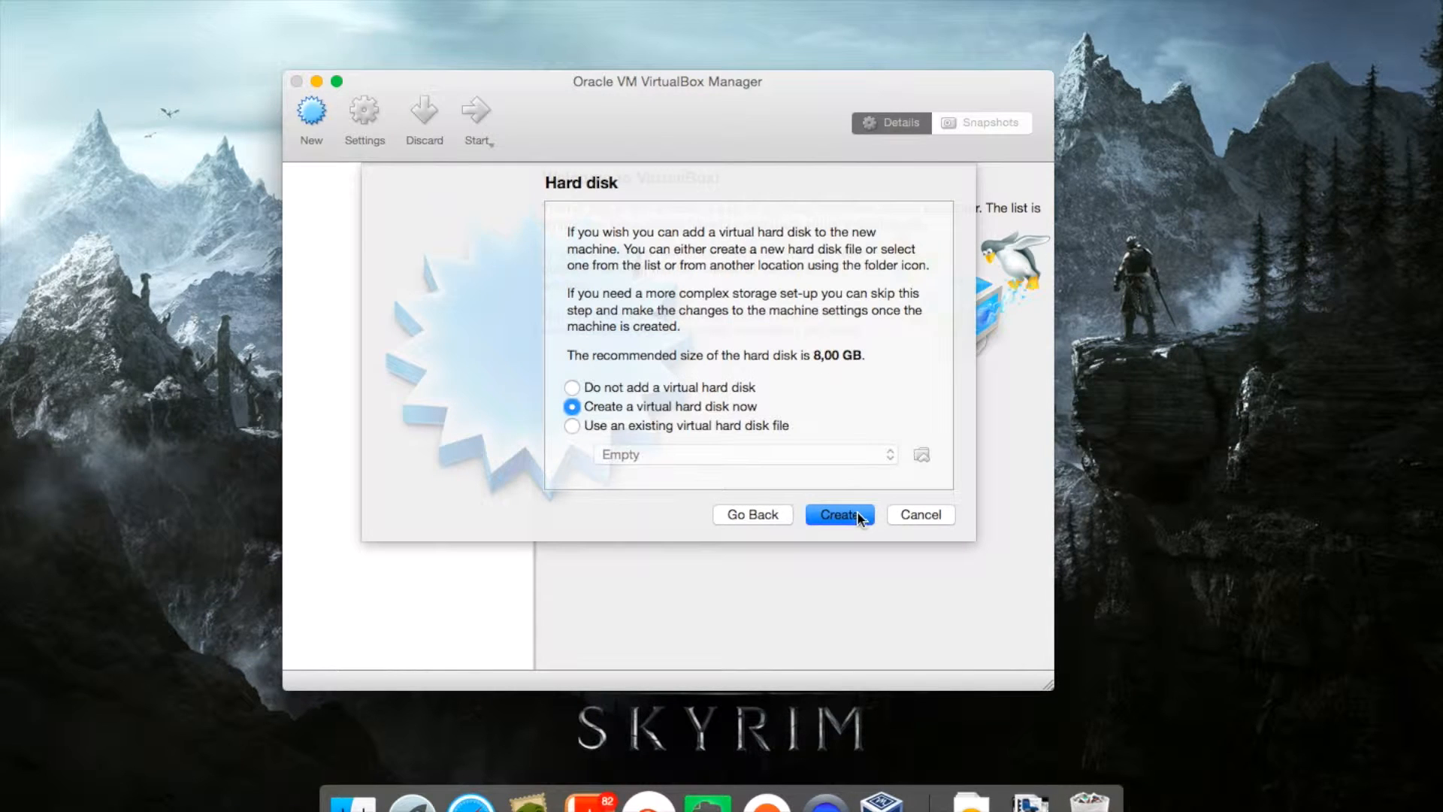
# Create a dynamically allocated virtual hard disk named Linux for the machine, sized 8,19 GB
pyautogui.click(837, 513)
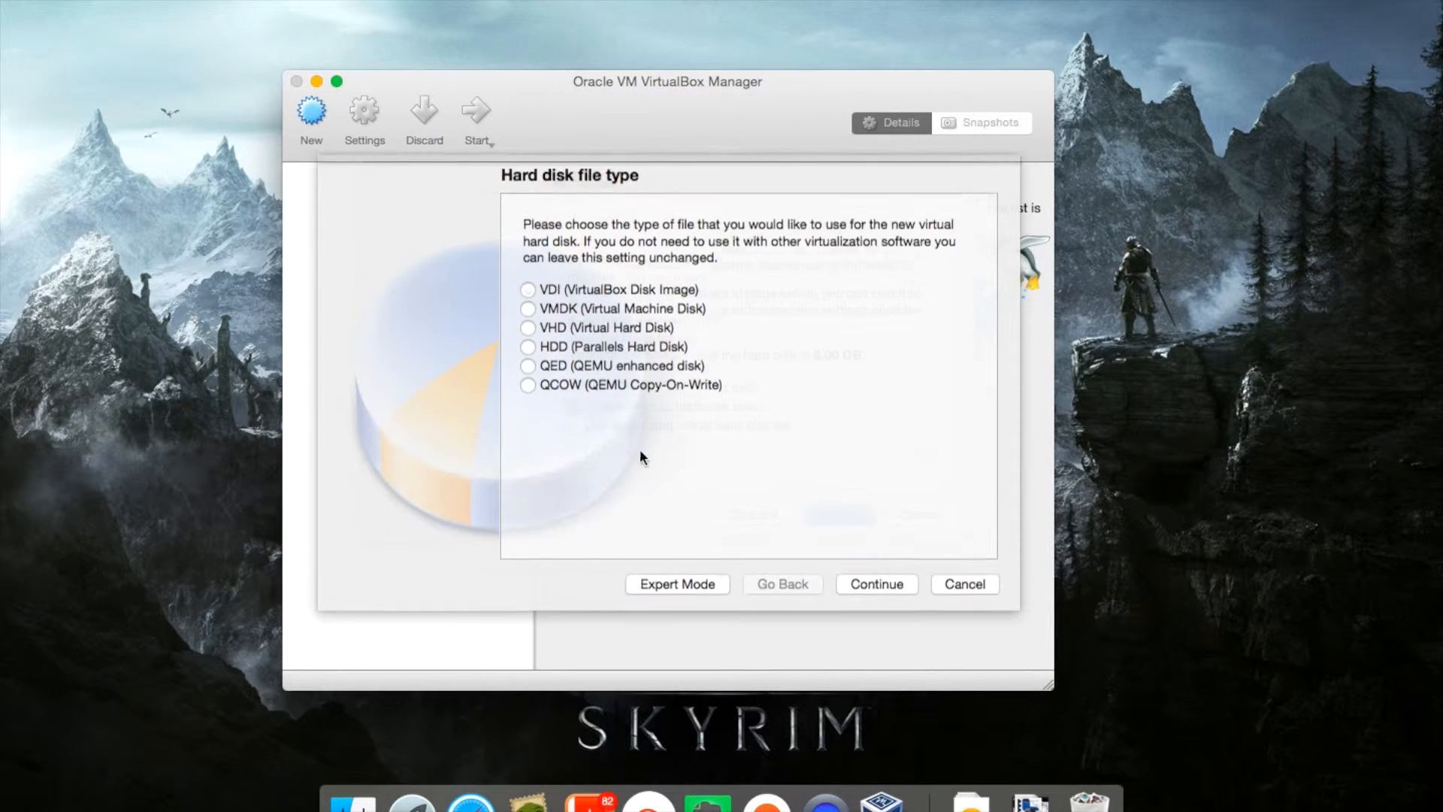
pyautogui.click(875, 590)
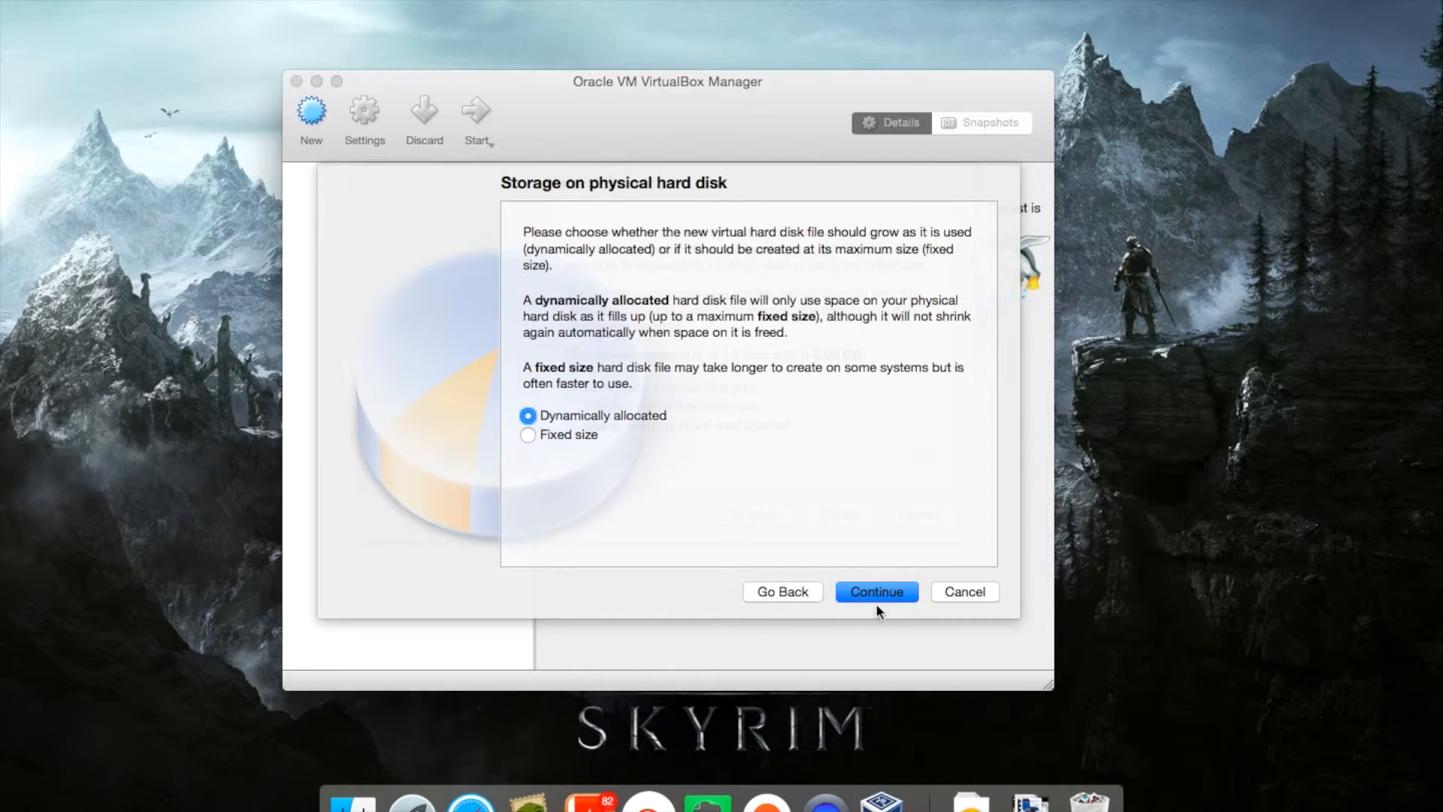
pyautogui.click(874, 591)
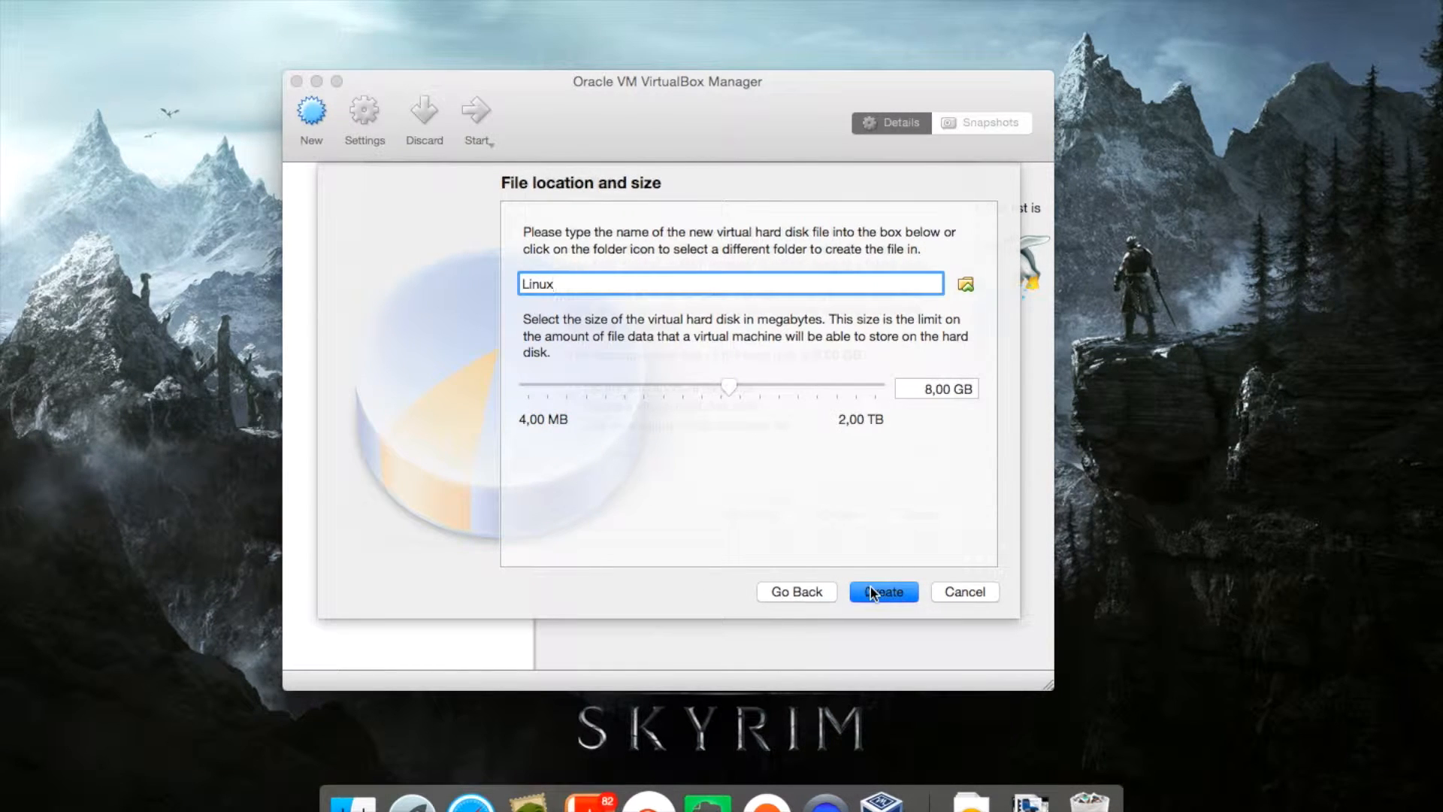
pyautogui.moveTo(731, 385)
pyautogui.mouseDown()
pyautogui.moveTo(777, 389)
pyautogui.moveTo(701, 390)
pyautogui.moveTo(730, 390)
pyautogui.mouseUp()
pyautogui.moveTo(728, 390)
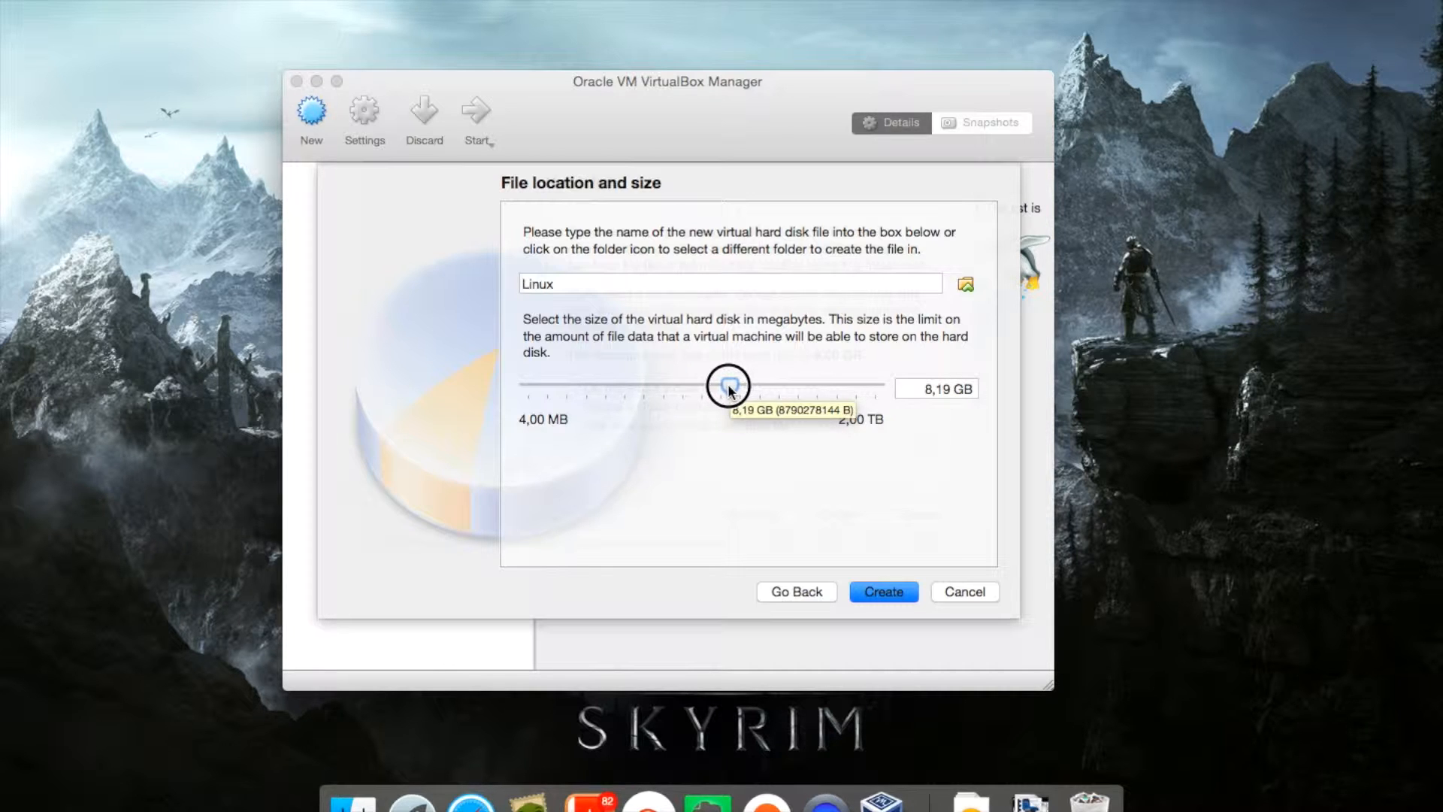
pyautogui.click(884, 592)
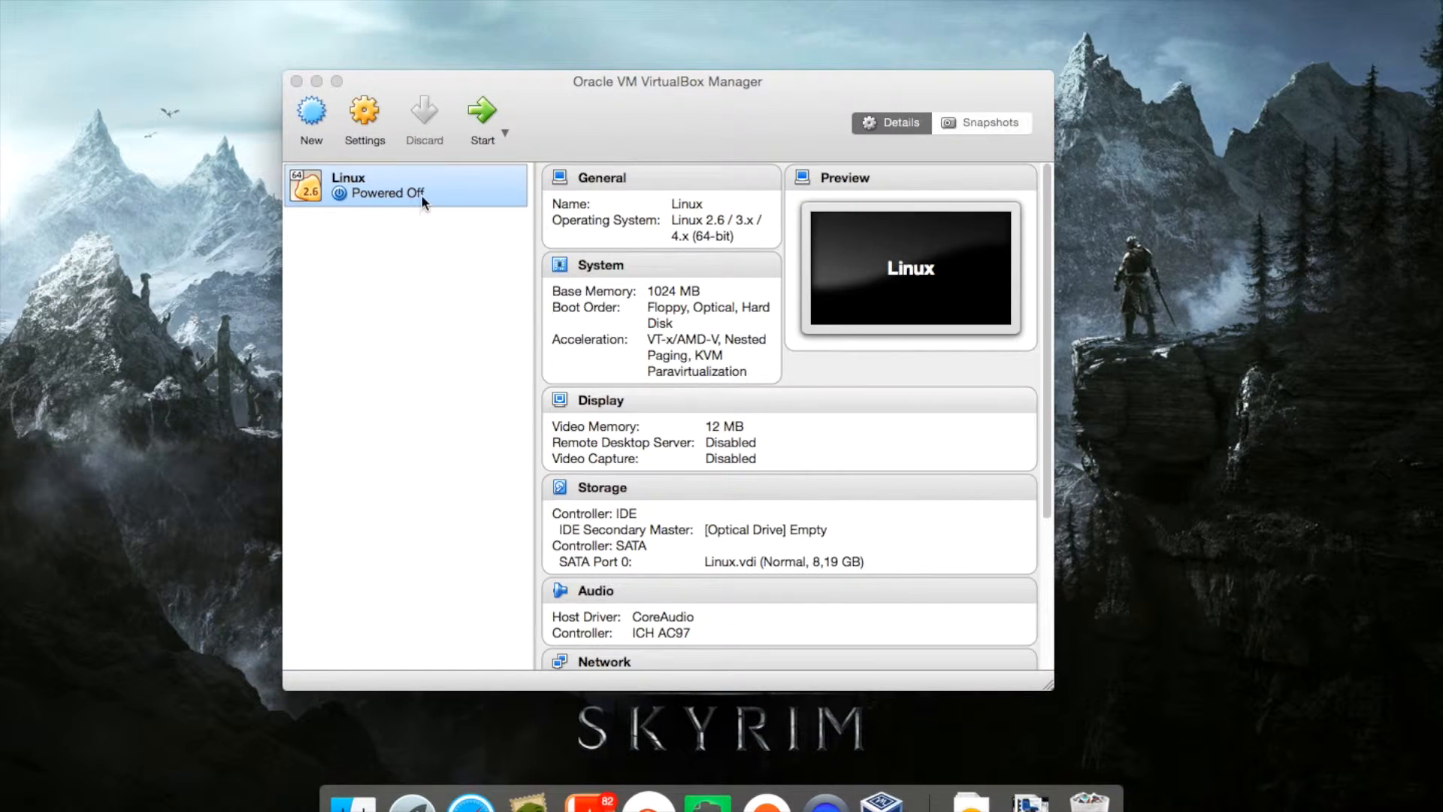
pyautogui.click(365, 129)
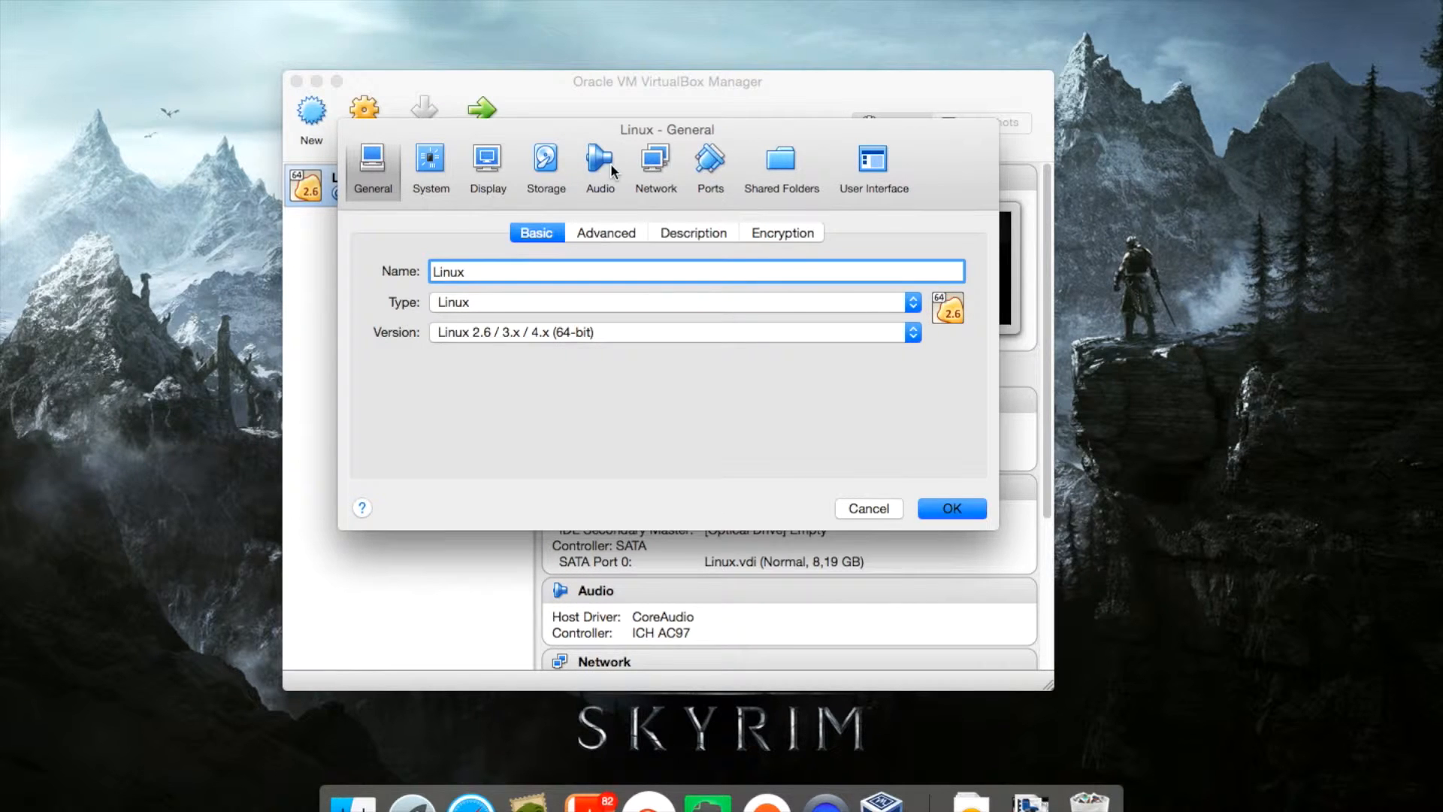
pyautogui.click(545, 169)
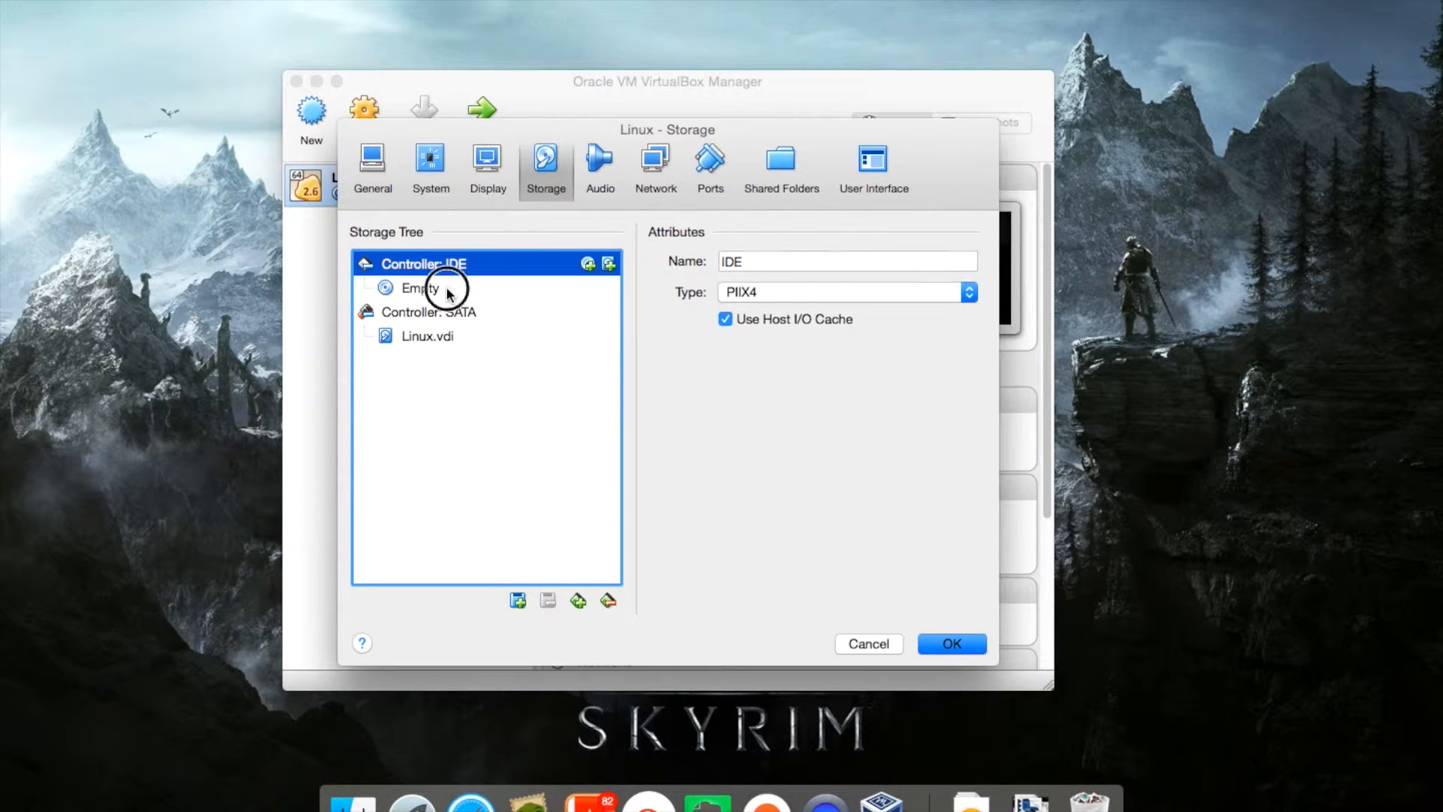
pyautogui.click(450, 288)
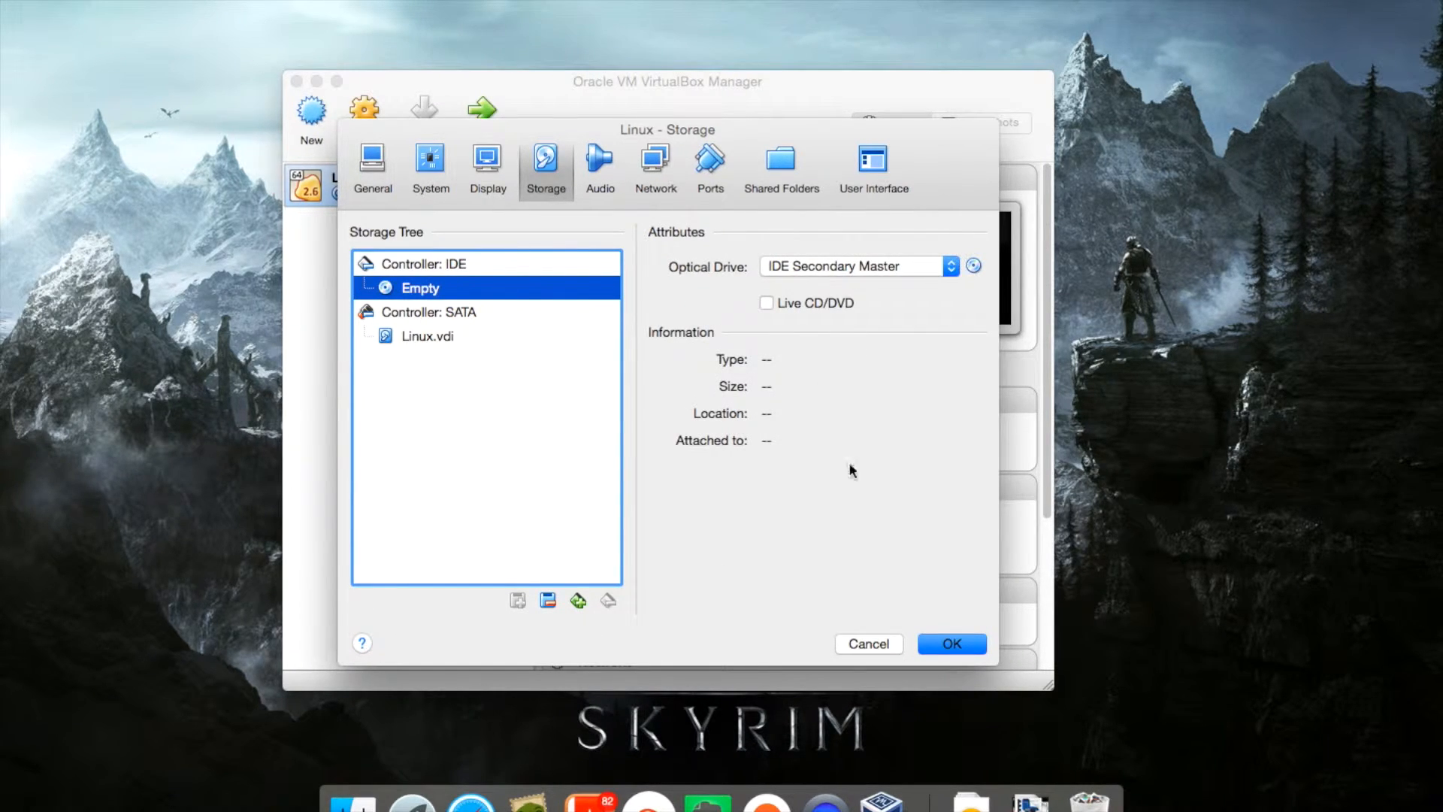
pyautogui.click(869, 644)
# Start the Linux machine without choosing a startup disk and power it off
pyautogui.click(481, 111)
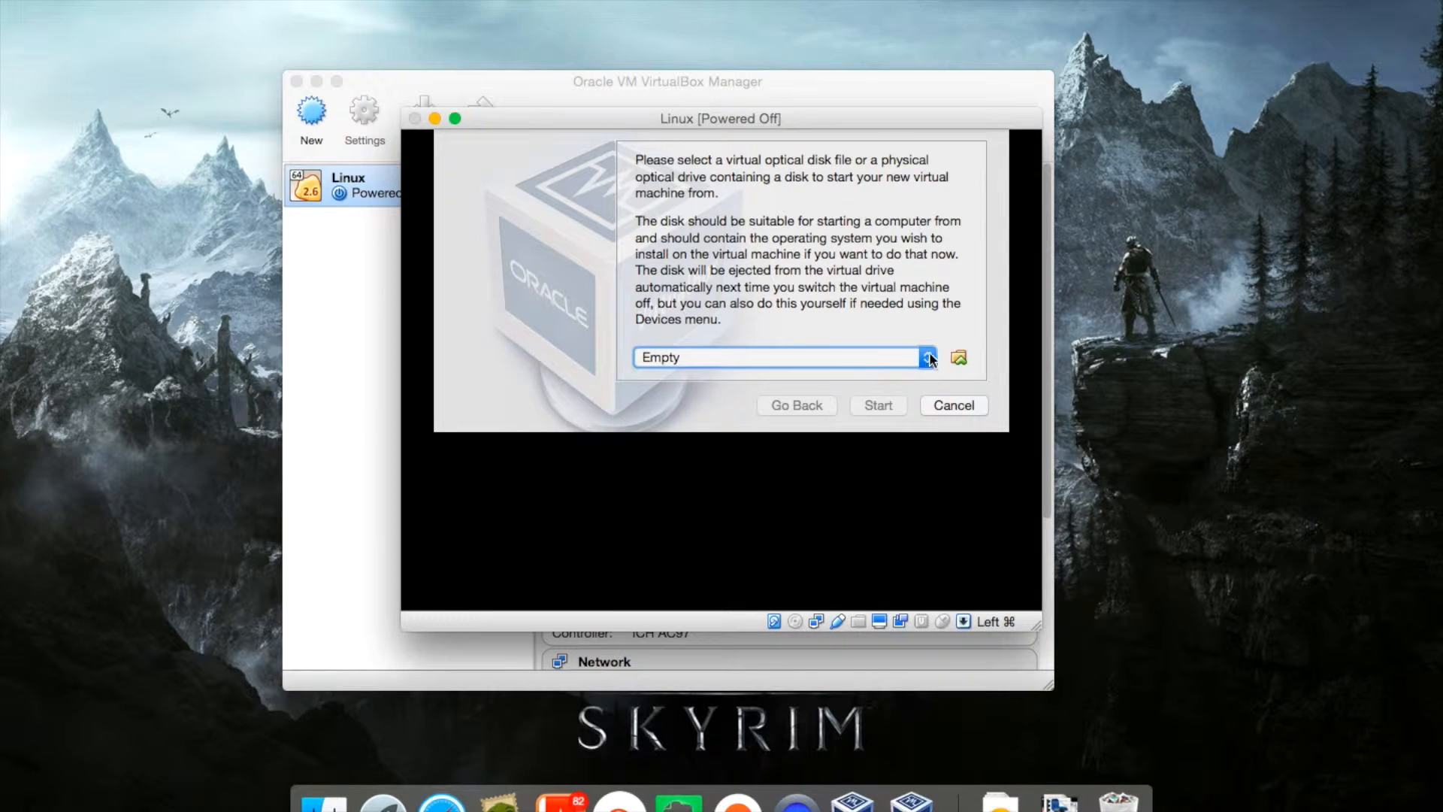
pyautogui.click(958, 356)
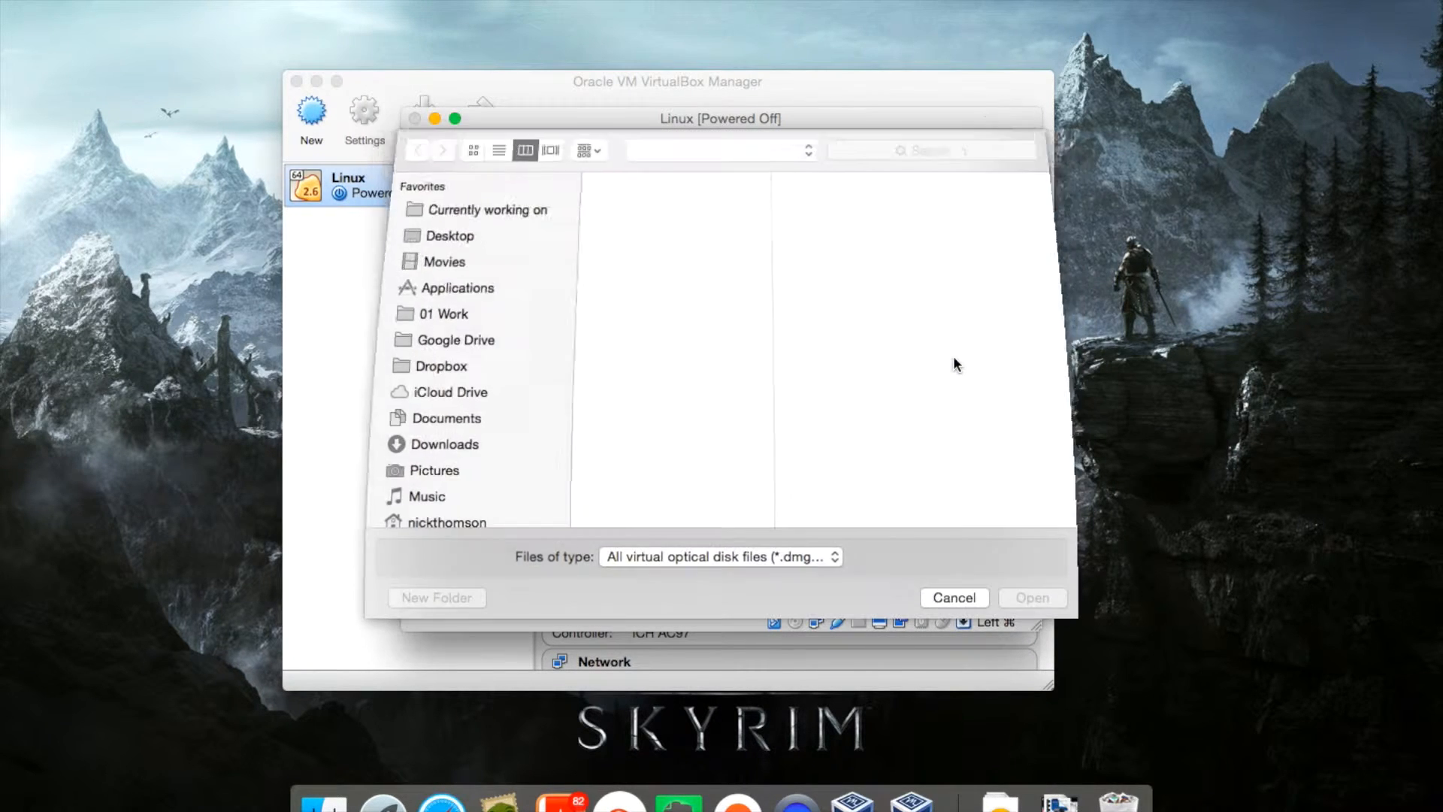
pyautogui.click(958, 601)
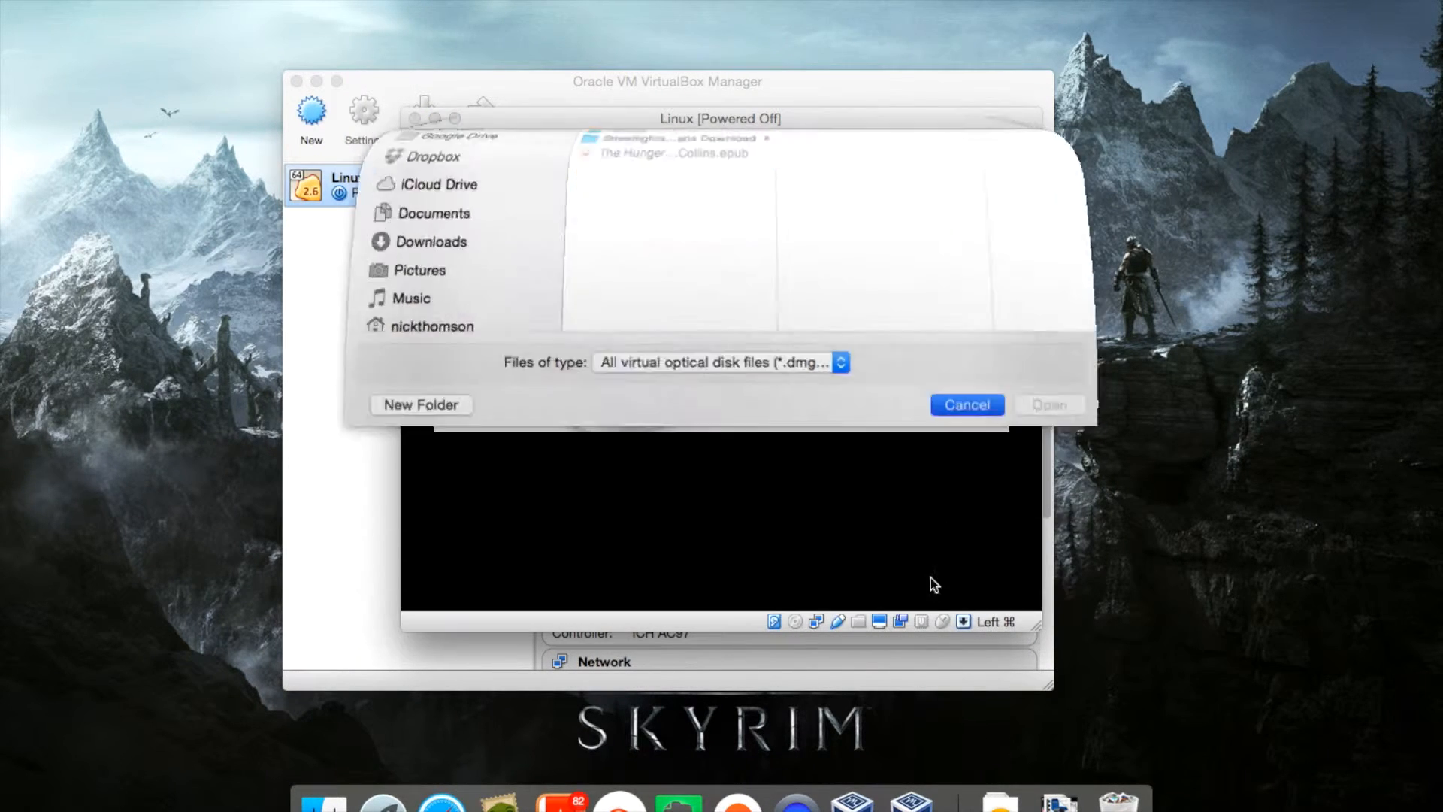
pyautogui.click(941, 404)
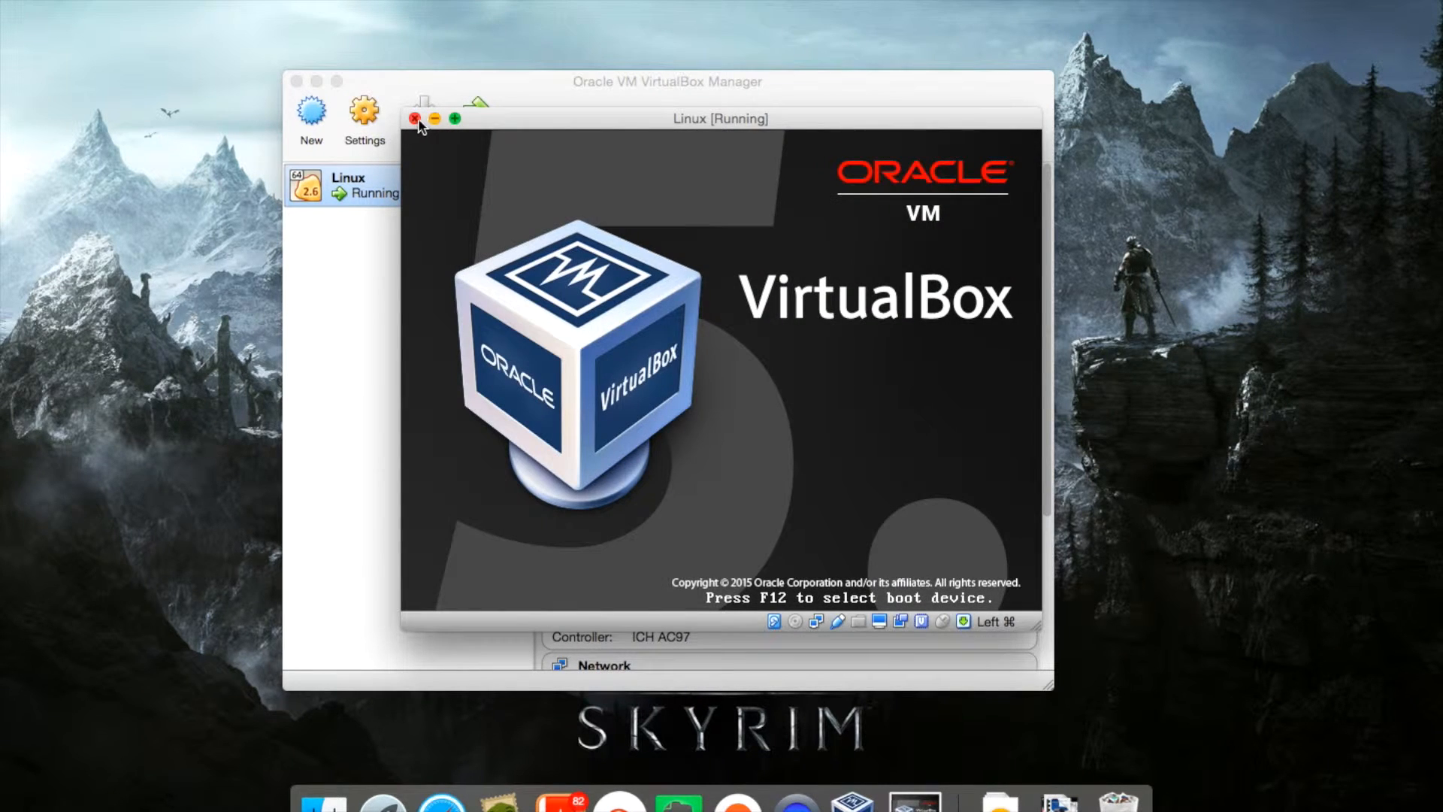
pyautogui.click(415, 119)
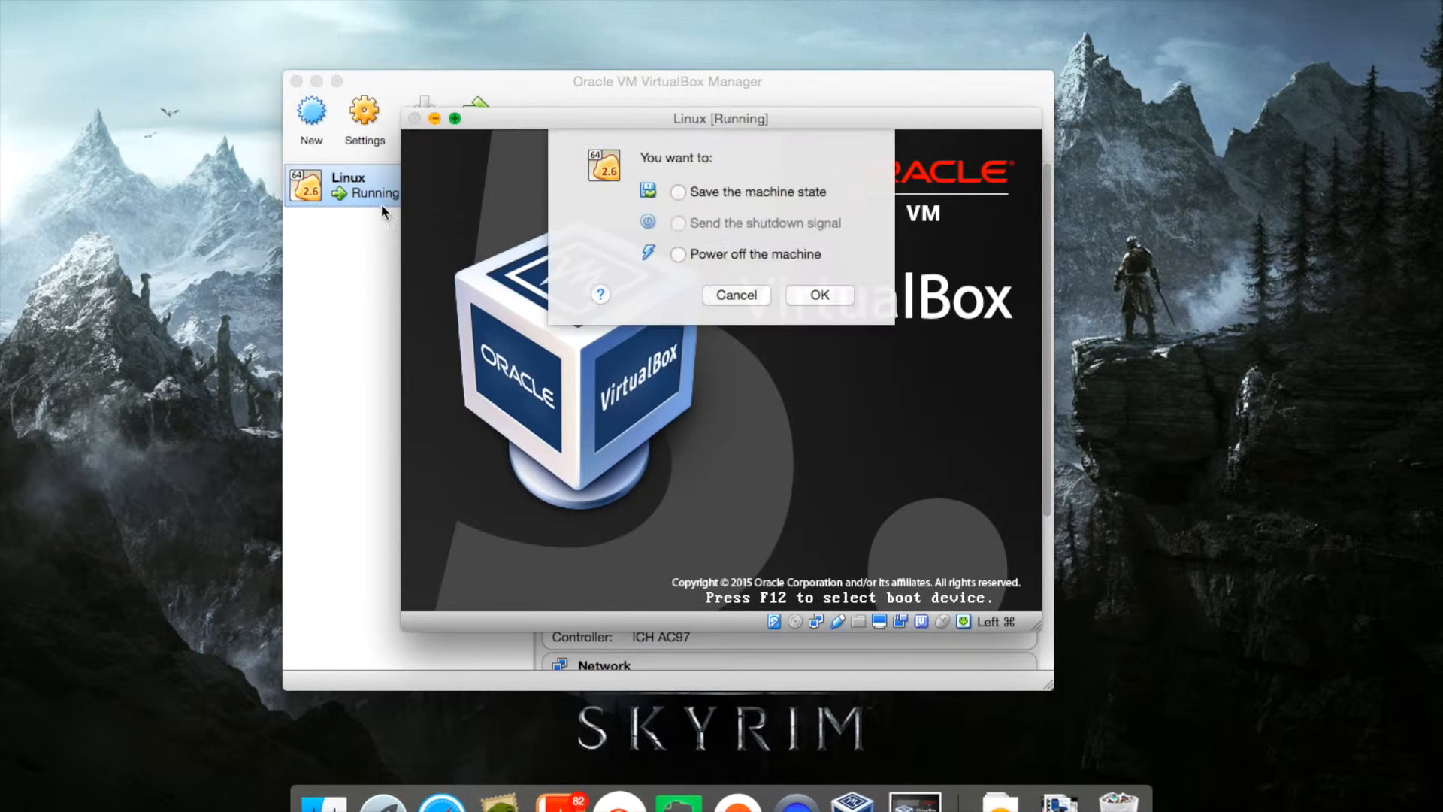
pyautogui.click(757, 259)
pyautogui.click(819, 295)
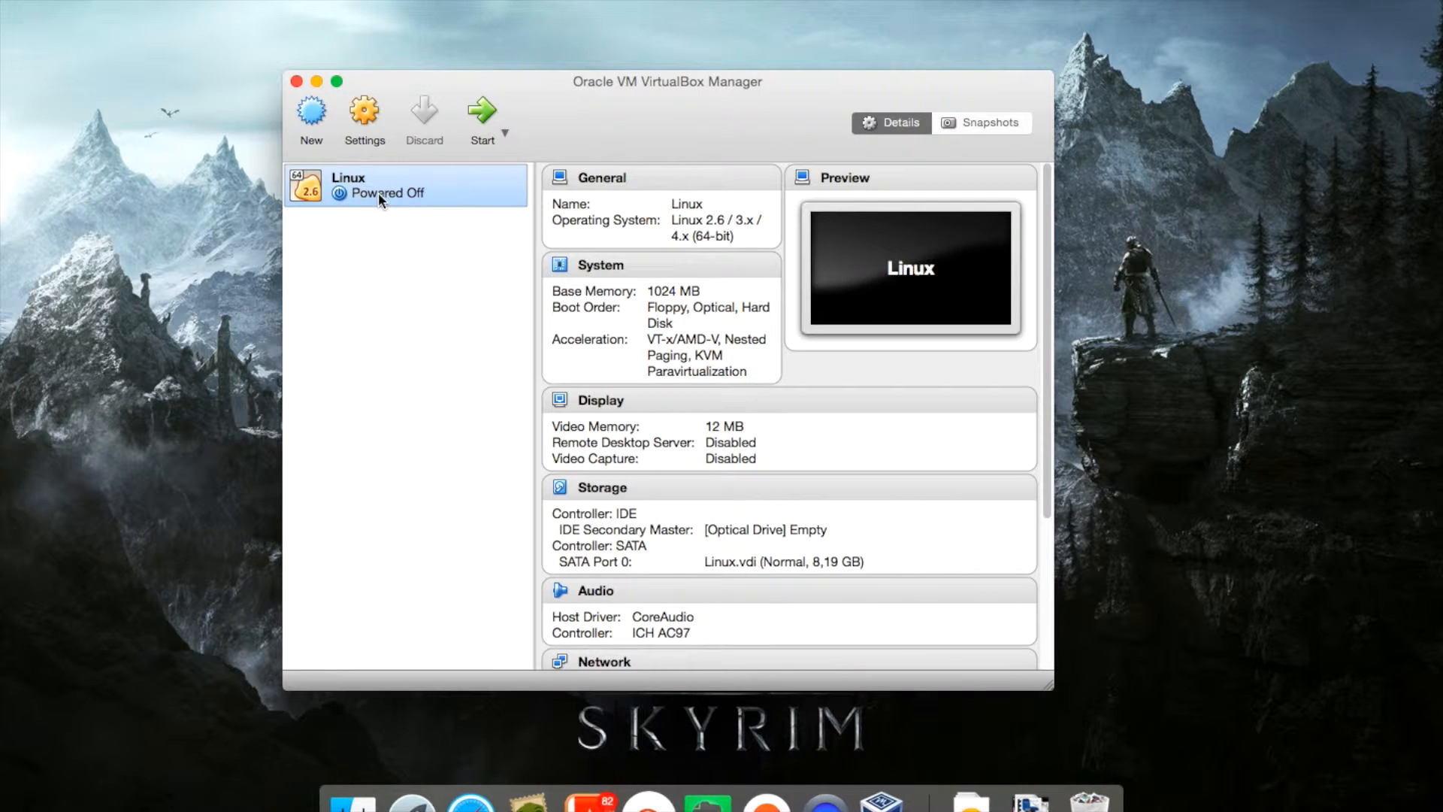
# Try to boot the Linux machine again with its optical drive empty, and power it off
pyautogui.doubleClick(379, 195)
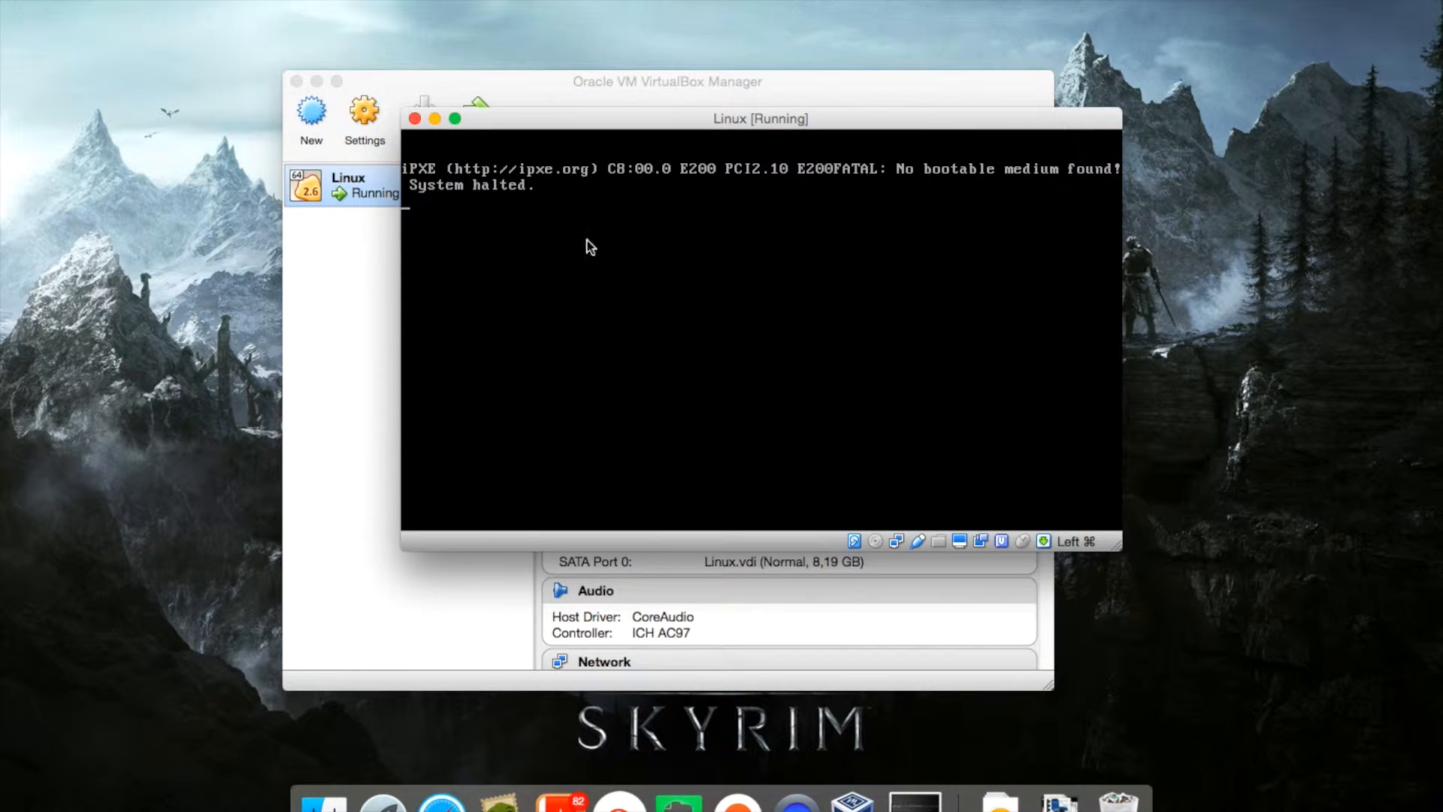
pyautogui.click(415, 119)
pyautogui.click(759, 254)
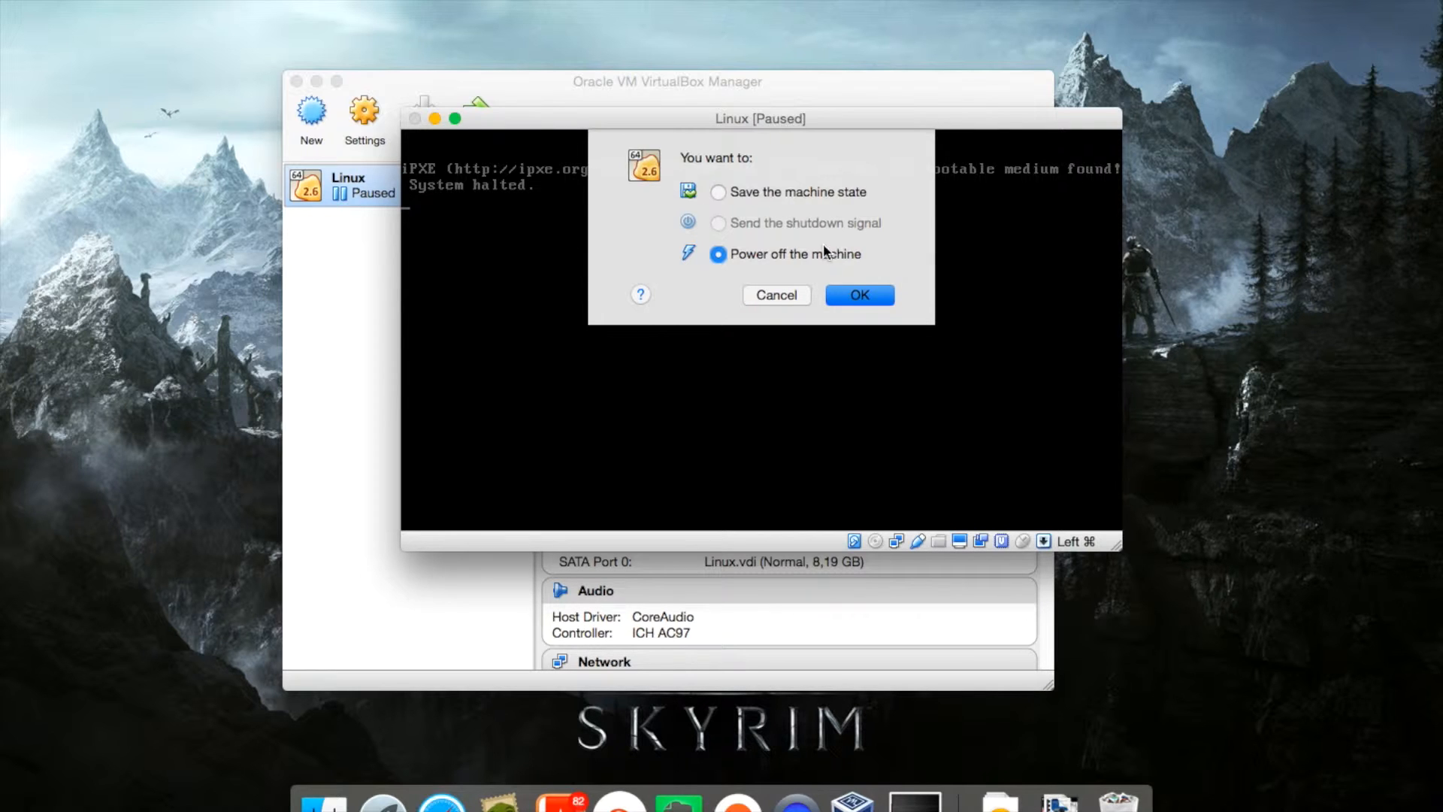
pyautogui.click(856, 297)
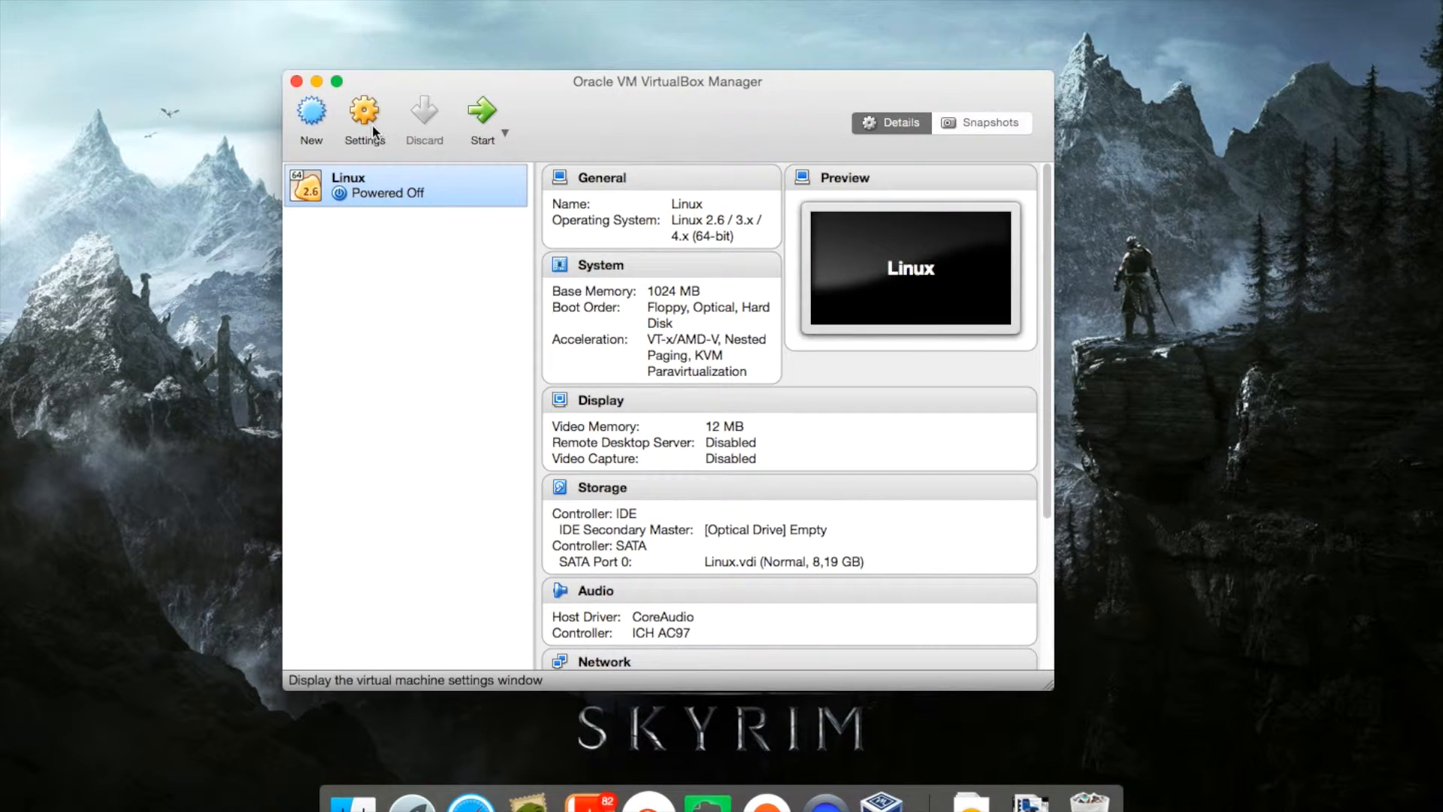
# Load the Ubuntu 14.0 amd64 ISO from the Desktop's Linux folder into the machine's empty IDE optical drive
pyautogui.click(374, 132)
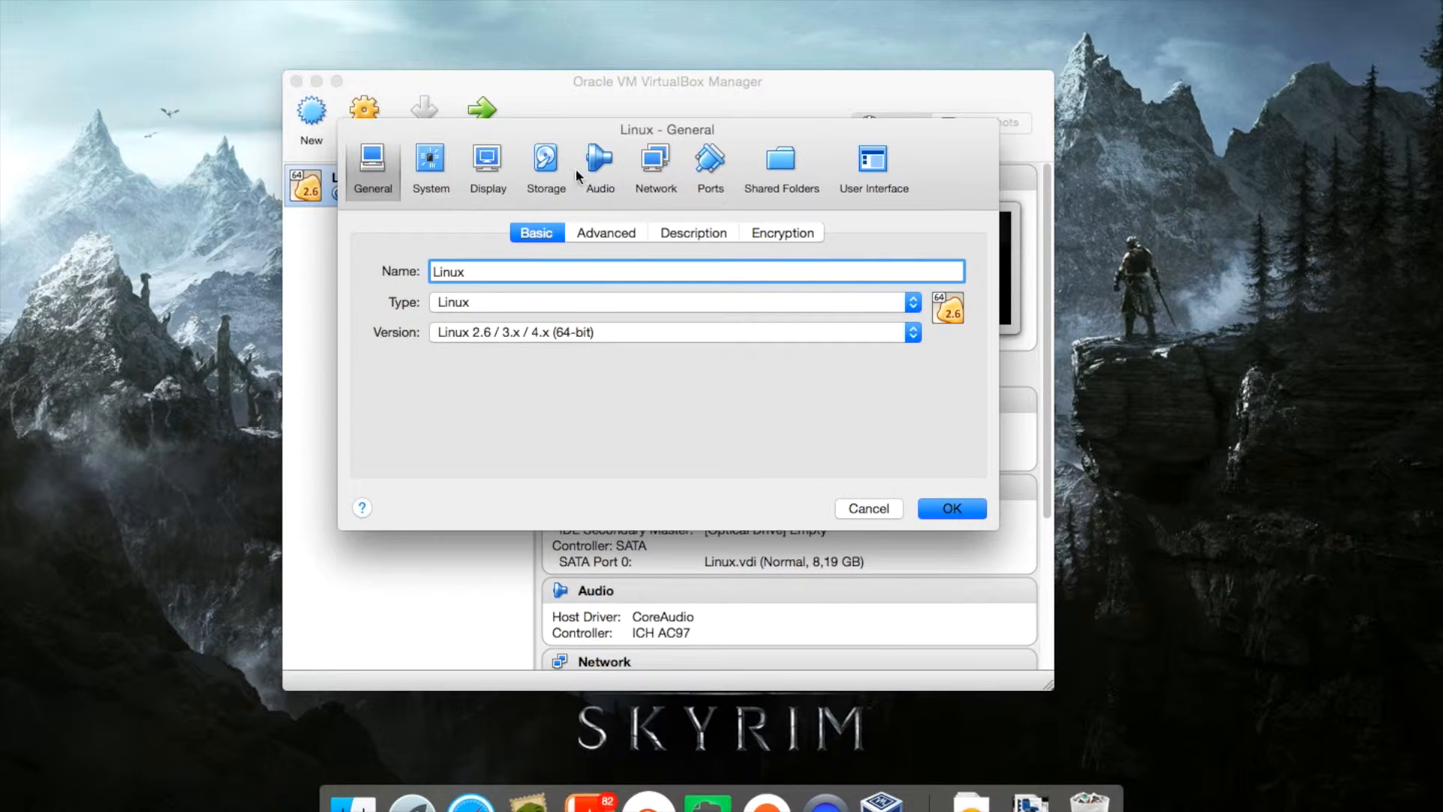
pyautogui.click(546, 178)
pyautogui.click(447, 291)
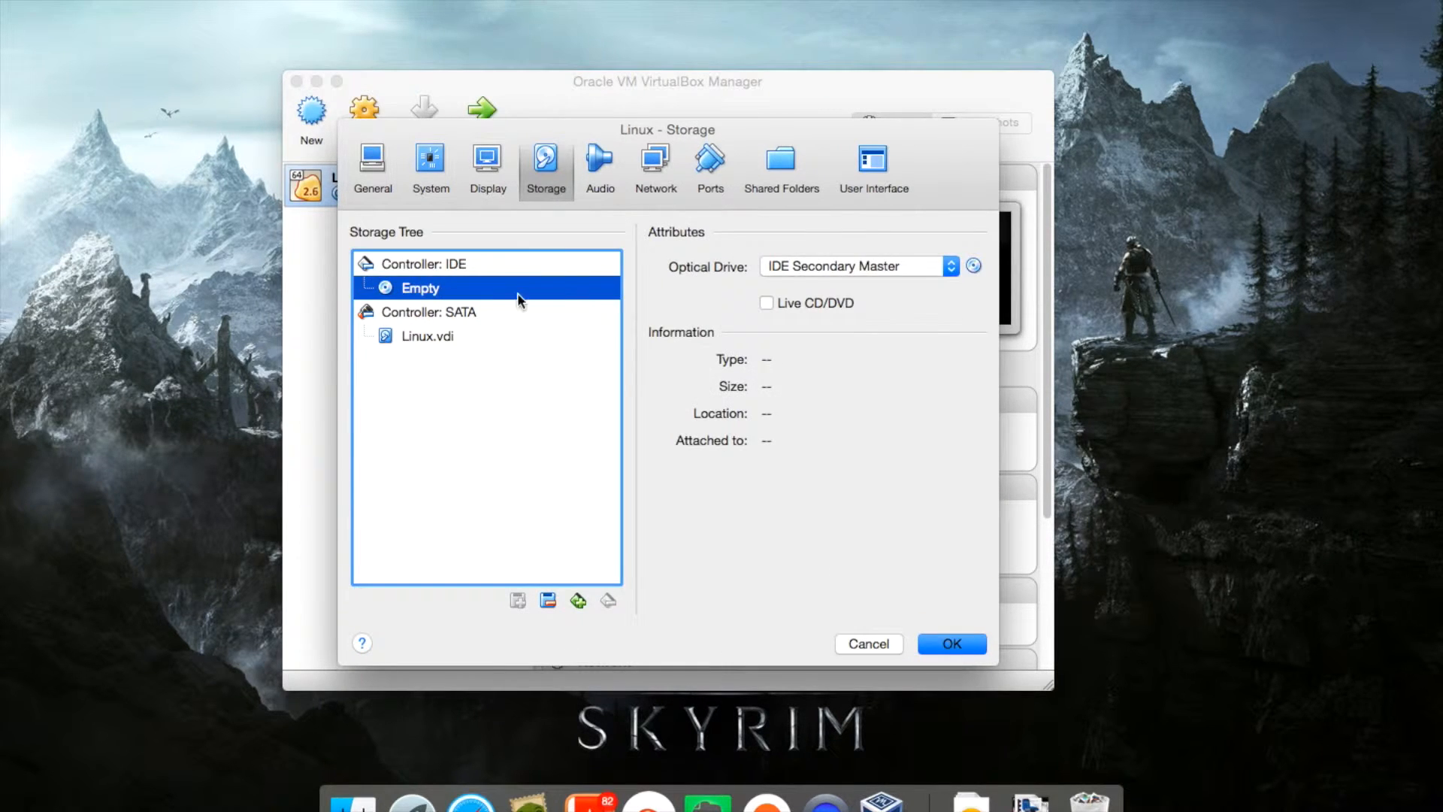
pyautogui.click(973, 266)
pyautogui.click(973, 290)
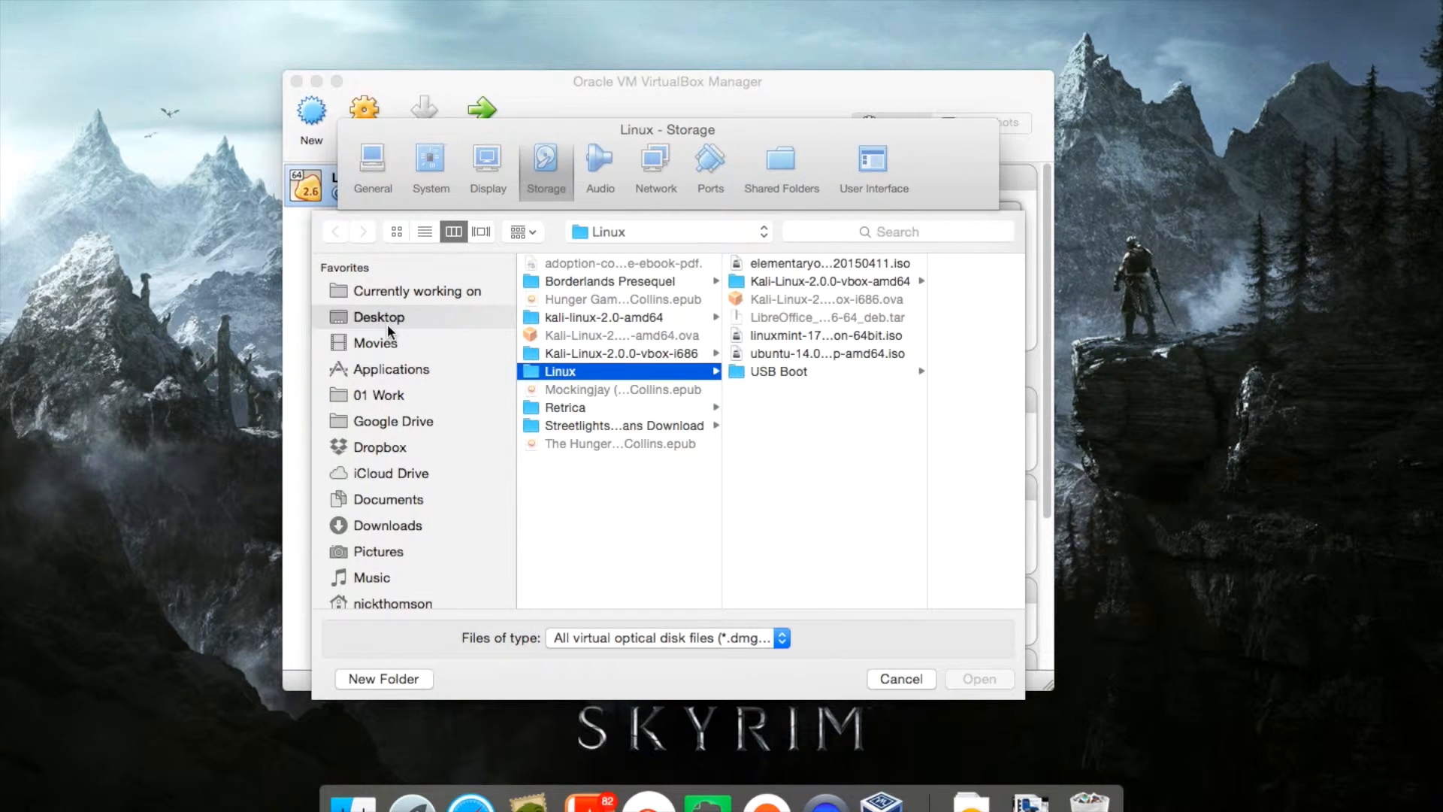
pyautogui.click(386, 323)
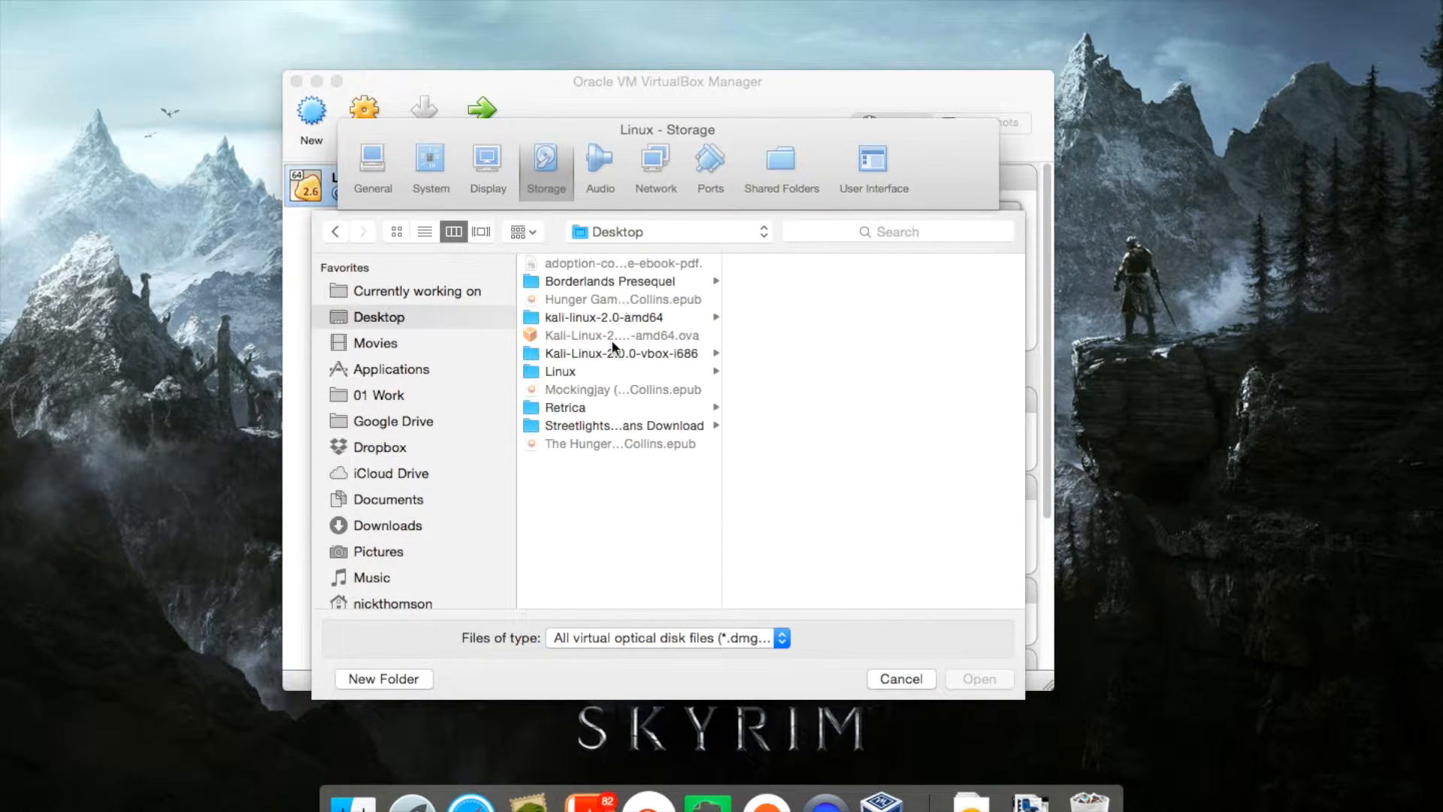
pyautogui.click(574, 371)
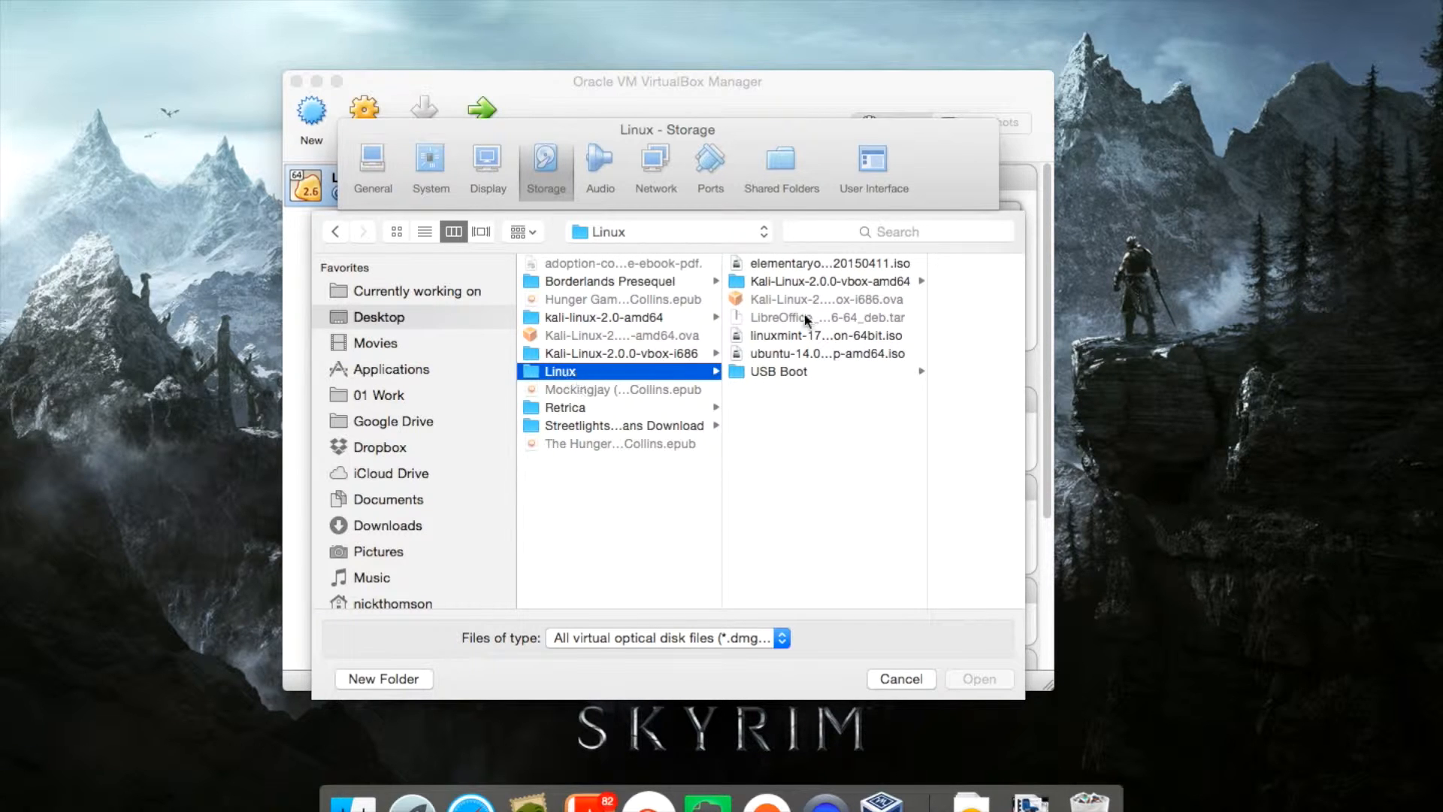
pyautogui.click(824, 353)
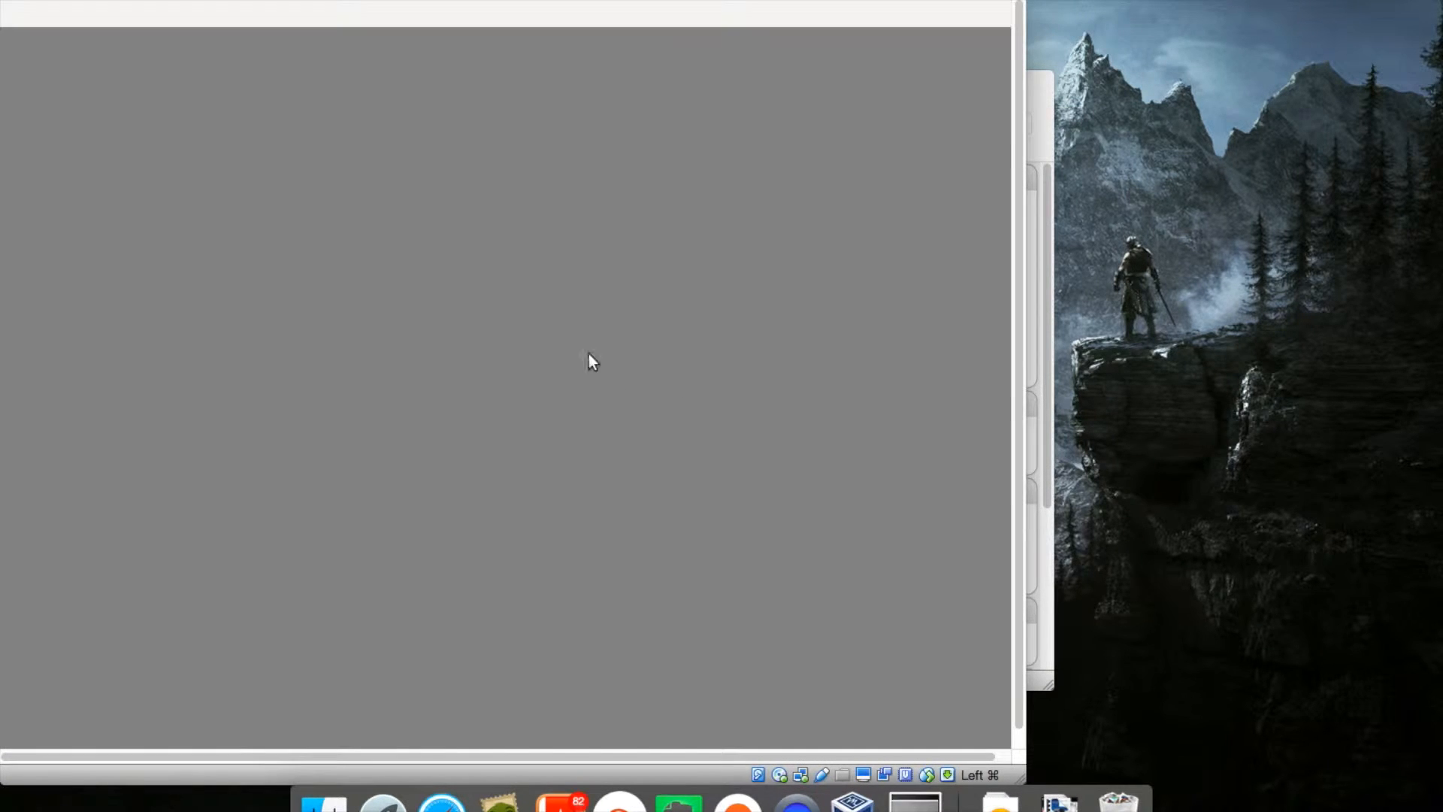
# Enlarge the virtual machine window and begin installing Ubuntu in English, without downloading updates or adding third-party software
pyautogui.moveTo(81, 3); pyautogui.dragTo(328, 3)
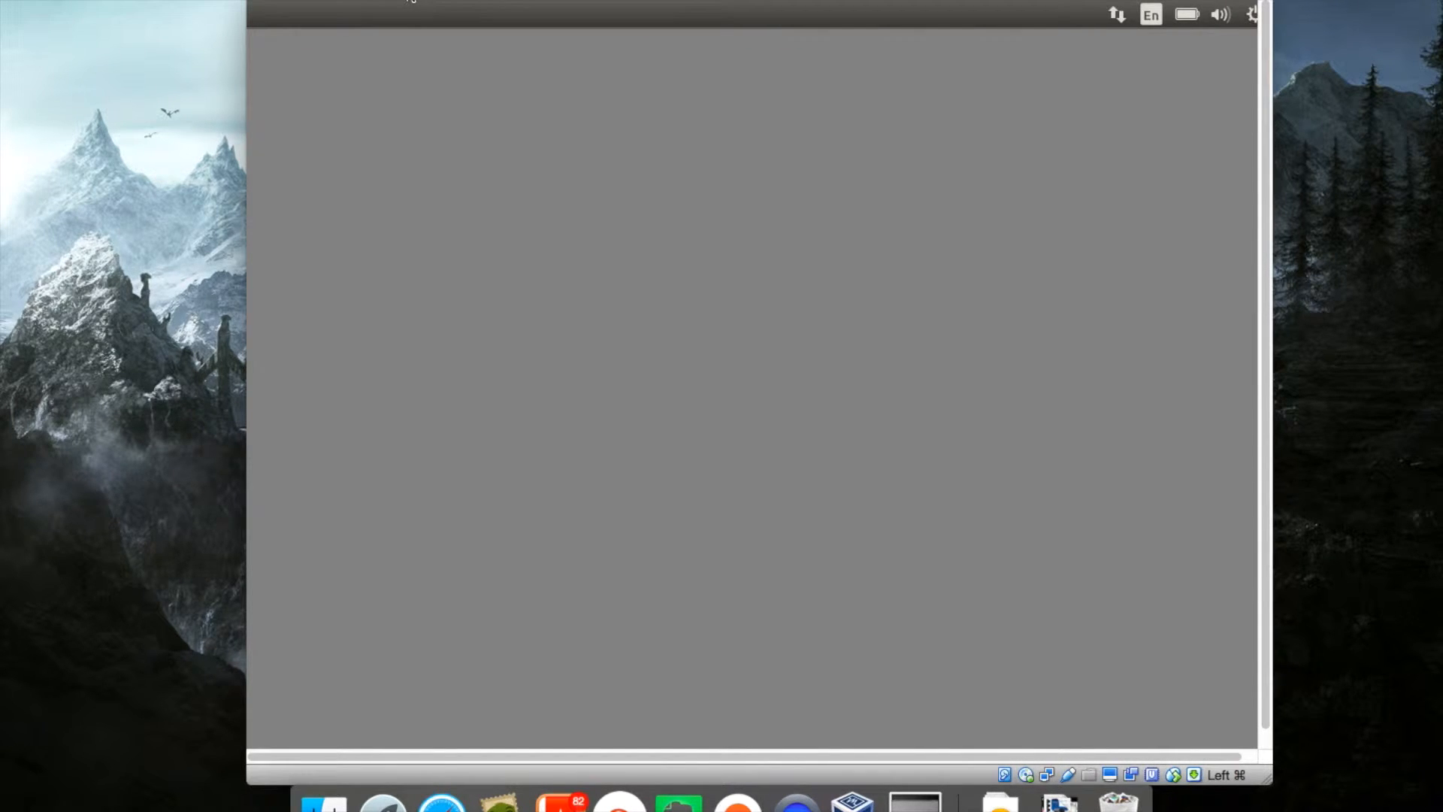
pyautogui.click(308, 1)
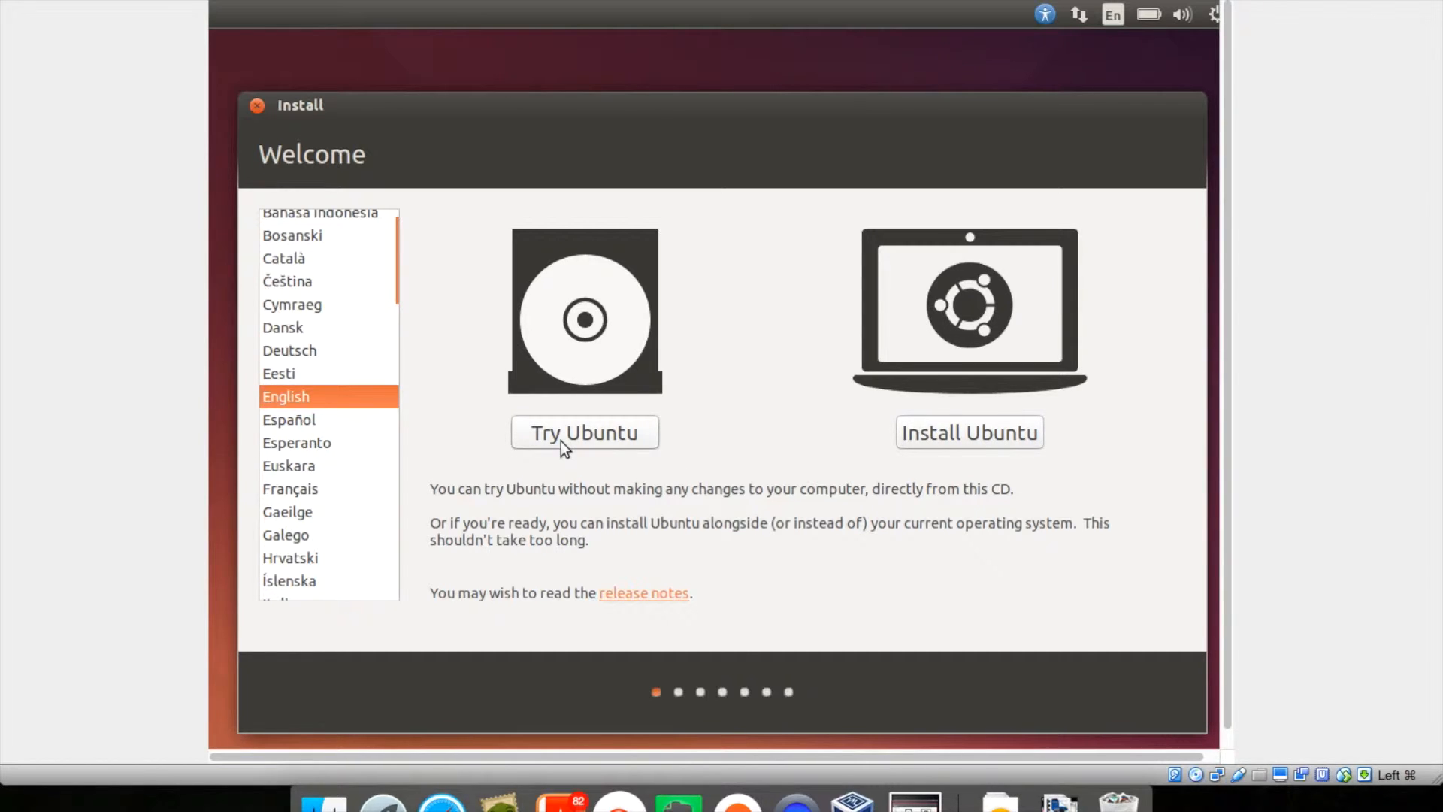
pyautogui.click(935, 431)
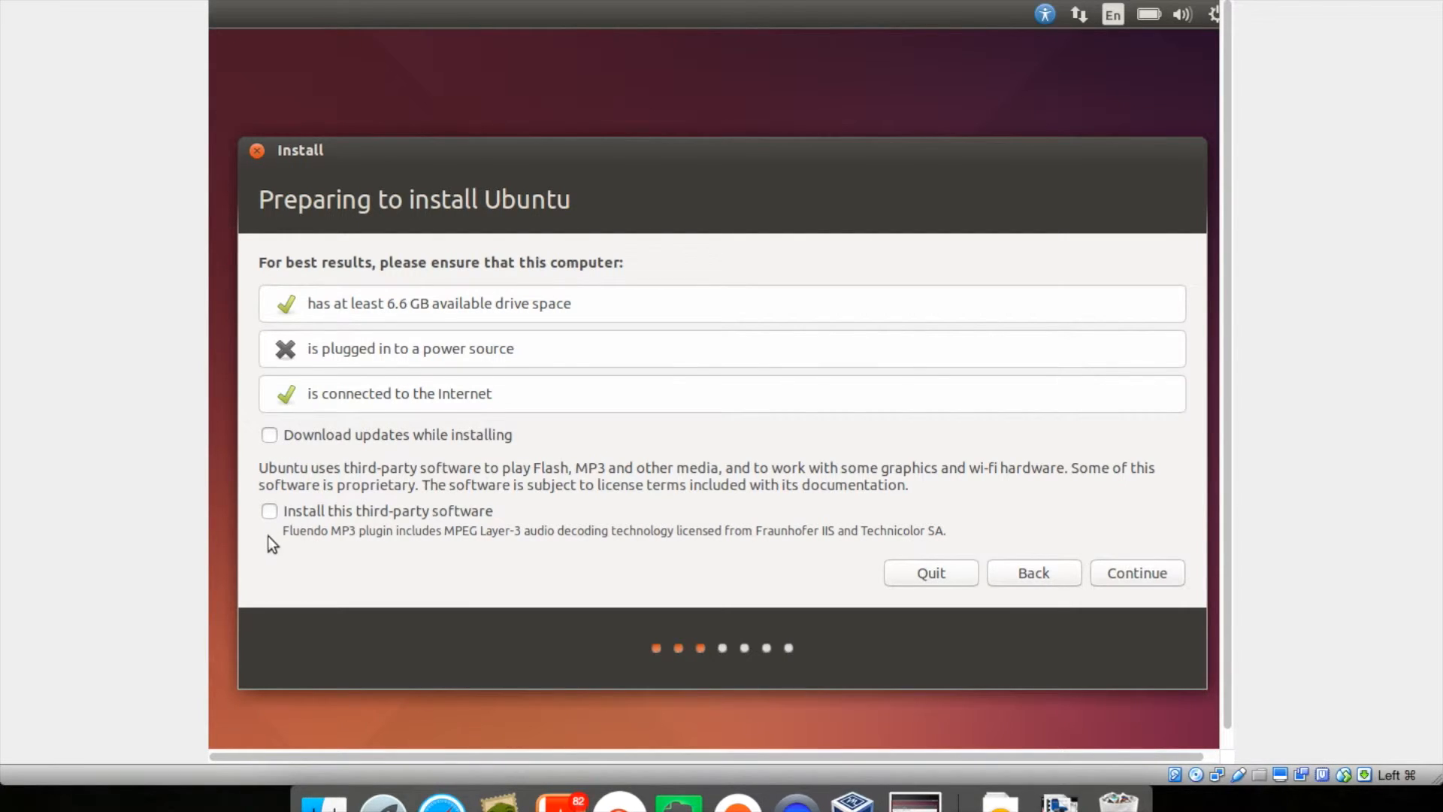
pyautogui.click(1157, 576)
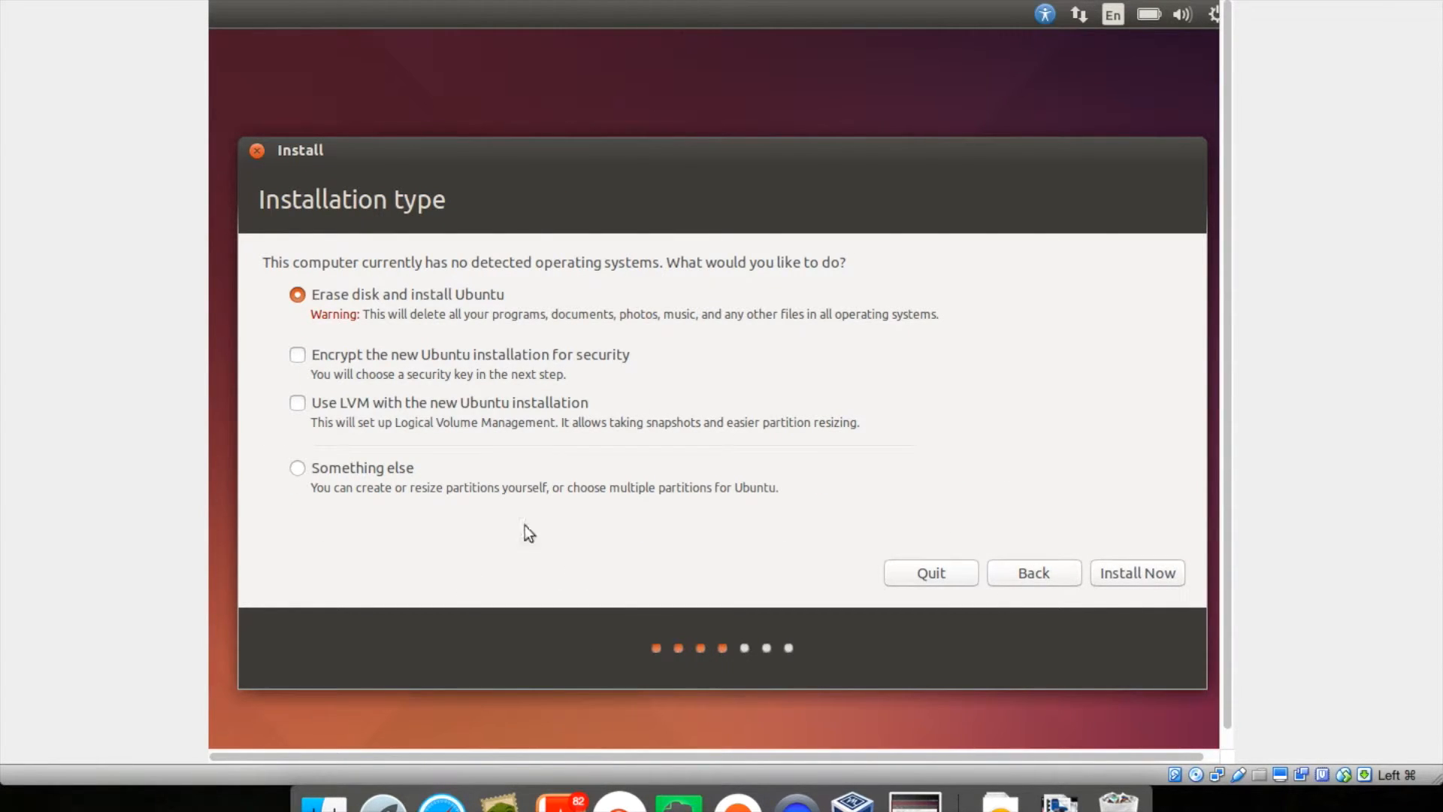
# Install Ubuntu with the option to erase the disk, and approve writing the partition changes
pyautogui.click(361, 472)
pyautogui.click(1134, 575)
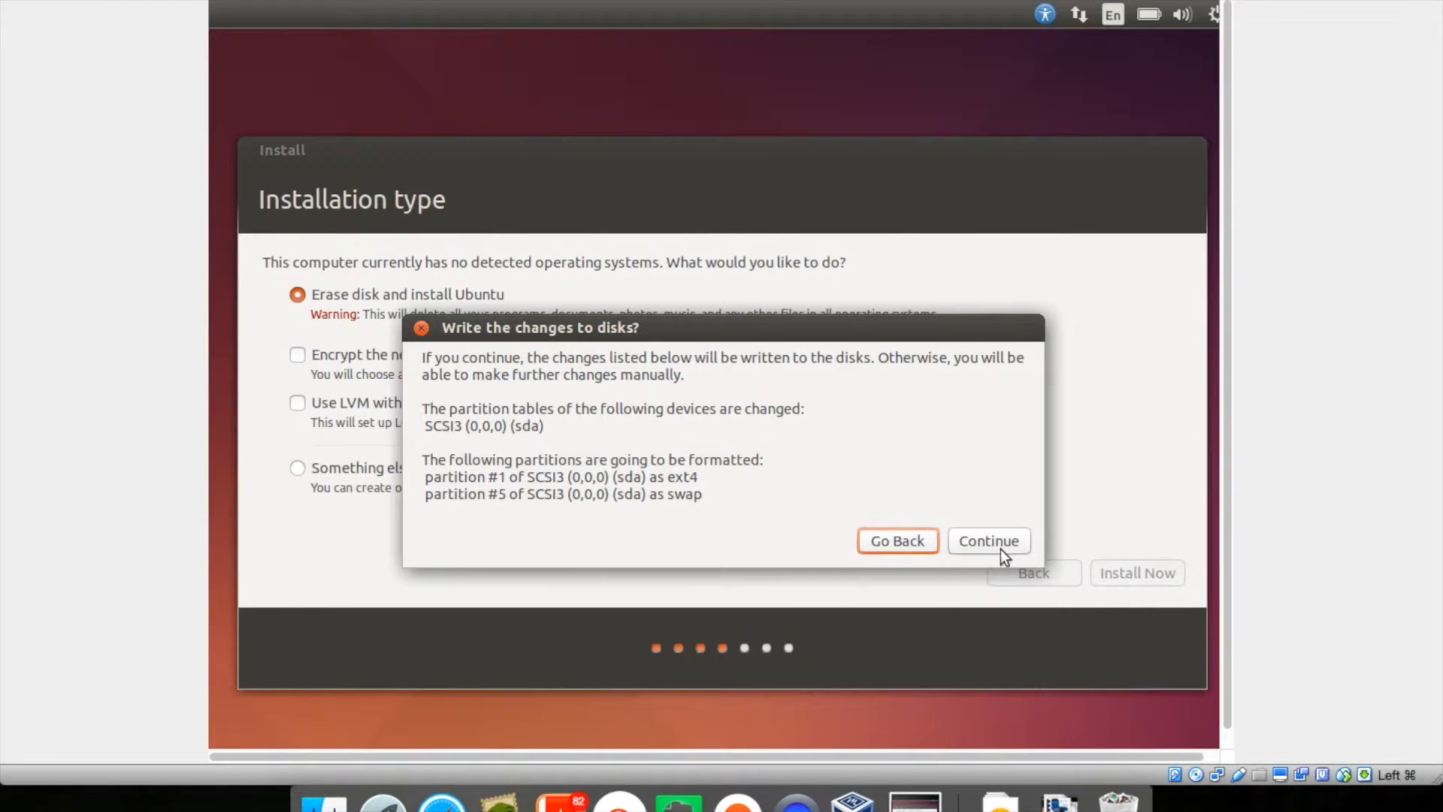
pyautogui.click(1006, 541)
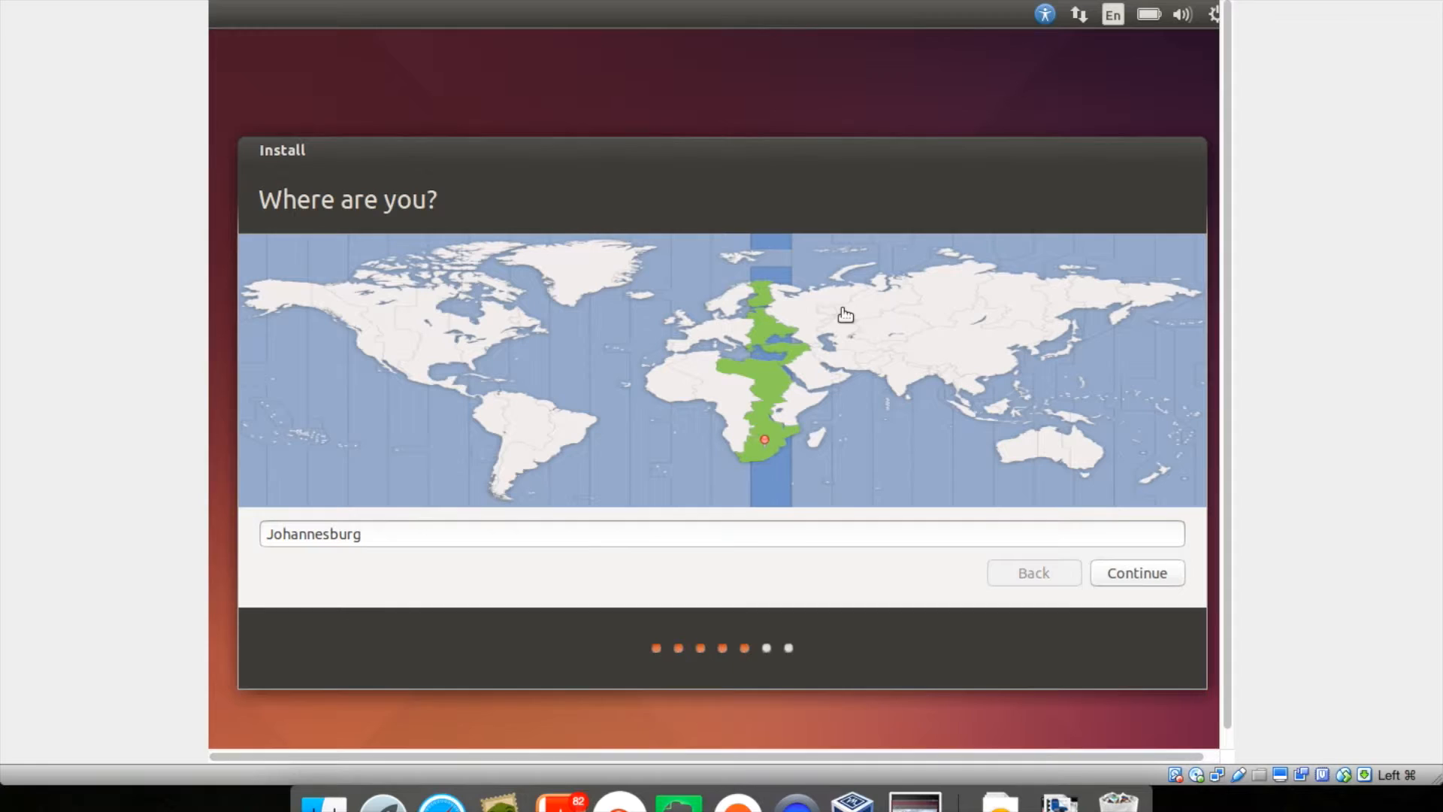
# Set the installation's location to Cape Town (Western Cape, South Africa)
pyautogui.click(747, 462)
pyautogui.click(1080, 529)
pyautogui.press('BackSpace')
pyautogui.press('BackSpace')
pyautogui.press('BackSpace')
pyautogui.press('BackSpace')
pyautogui.press('BackSpace')
pyautogui.press('BackSpace')
pyautogui.press('BackSpace')
pyautogui.press('BackSpace')
pyautogui.press('BackSpace')
pyautogui.press('BackSpace')
pyautogui.press('BackSpace')
pyautogui.press('BackSpace')
pyautogui.write('Cape town')
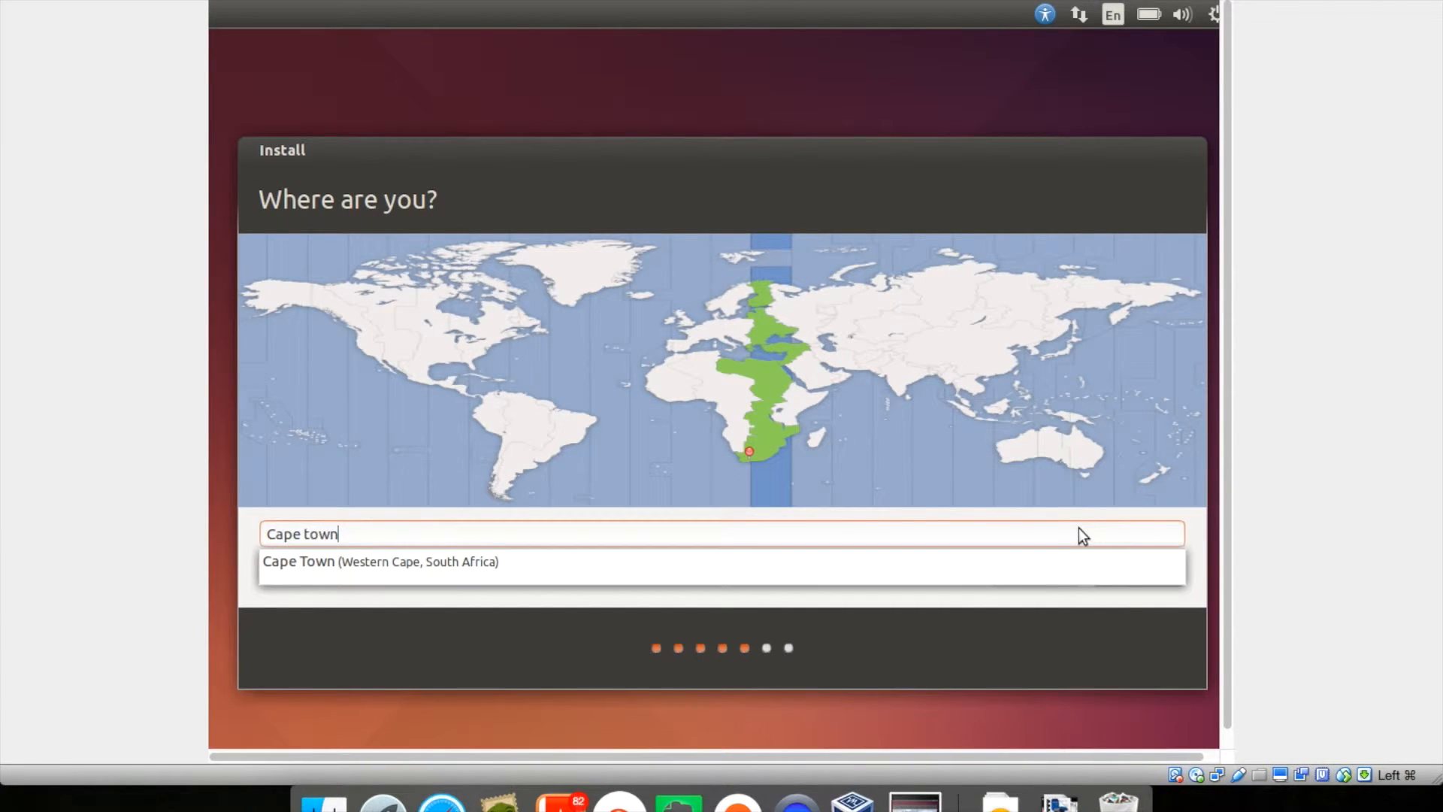
pyautogui.press('Down')
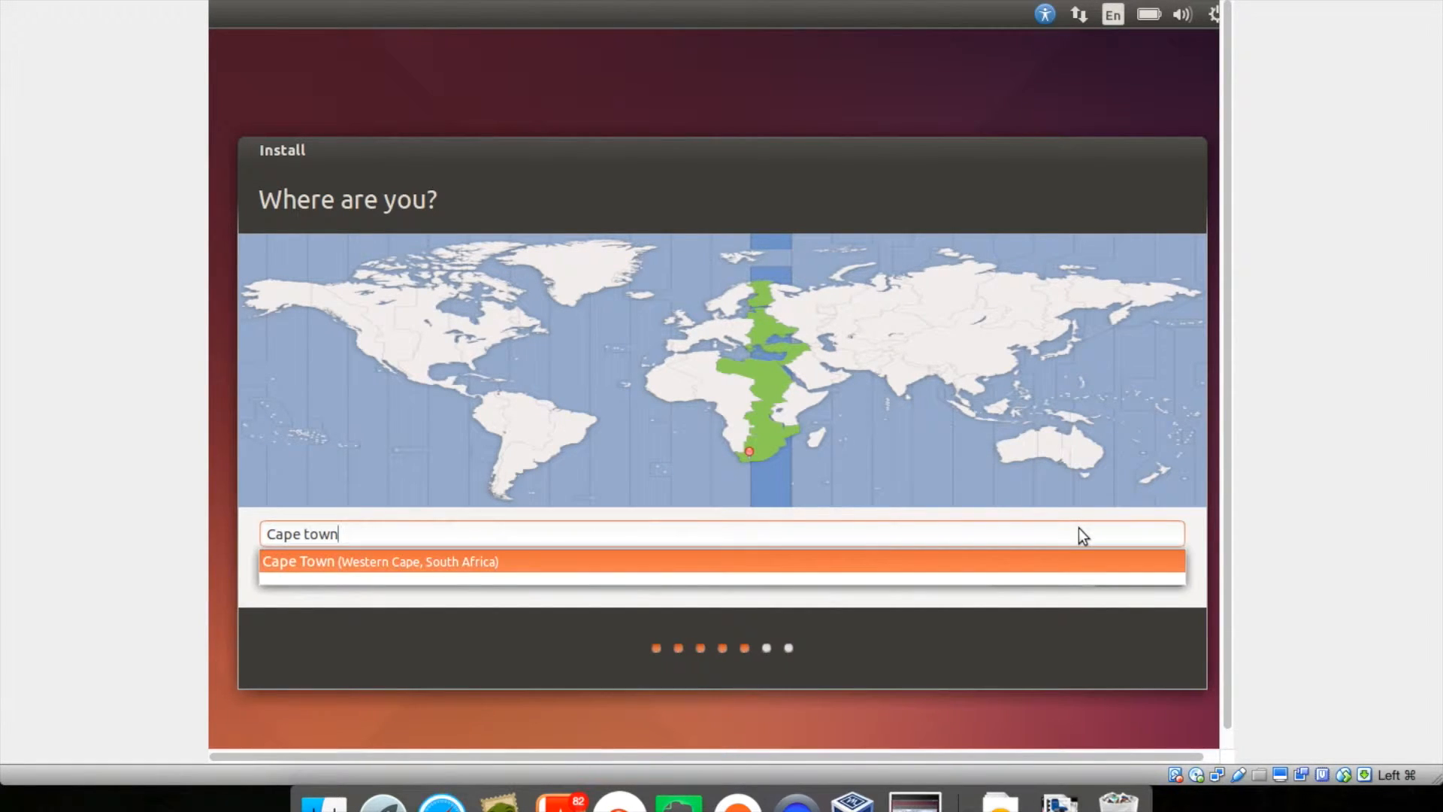
pyautogui.press('Return')
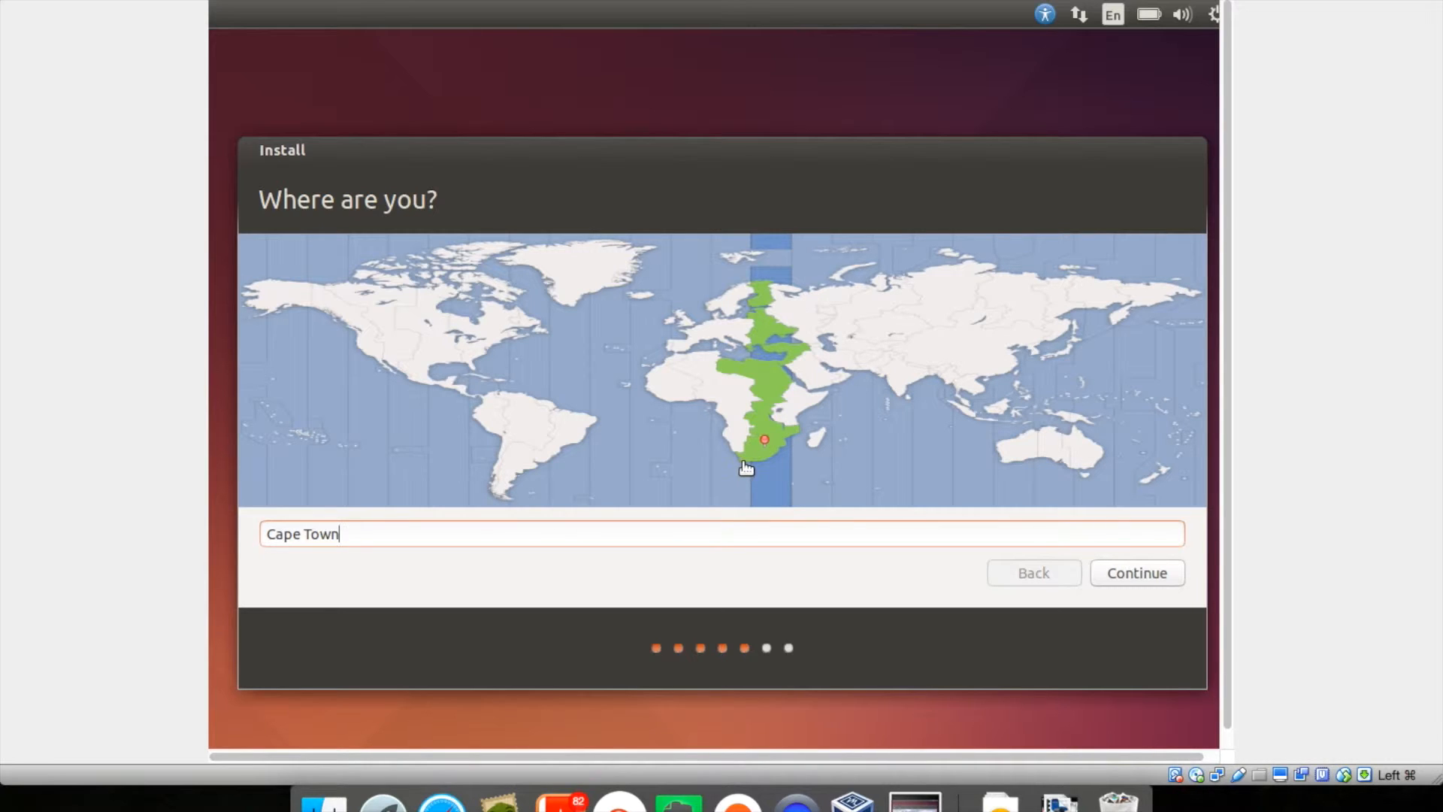
# Accept the English (South Africa) keyboard layout and create the user account with the person's name and a confirmed password, required for login
pyautogui.click(1143, 571)
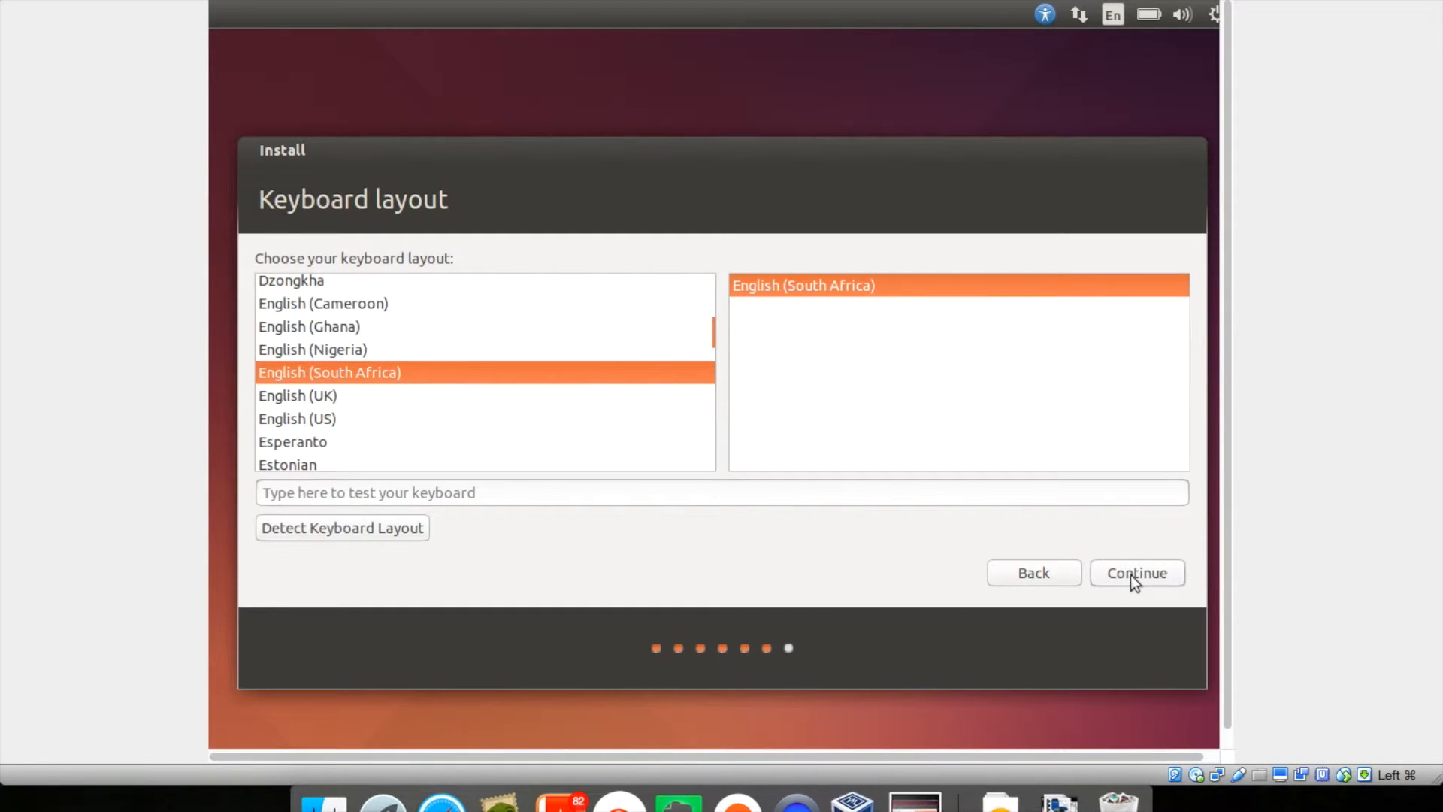
pyautogui.click(1132, 575)
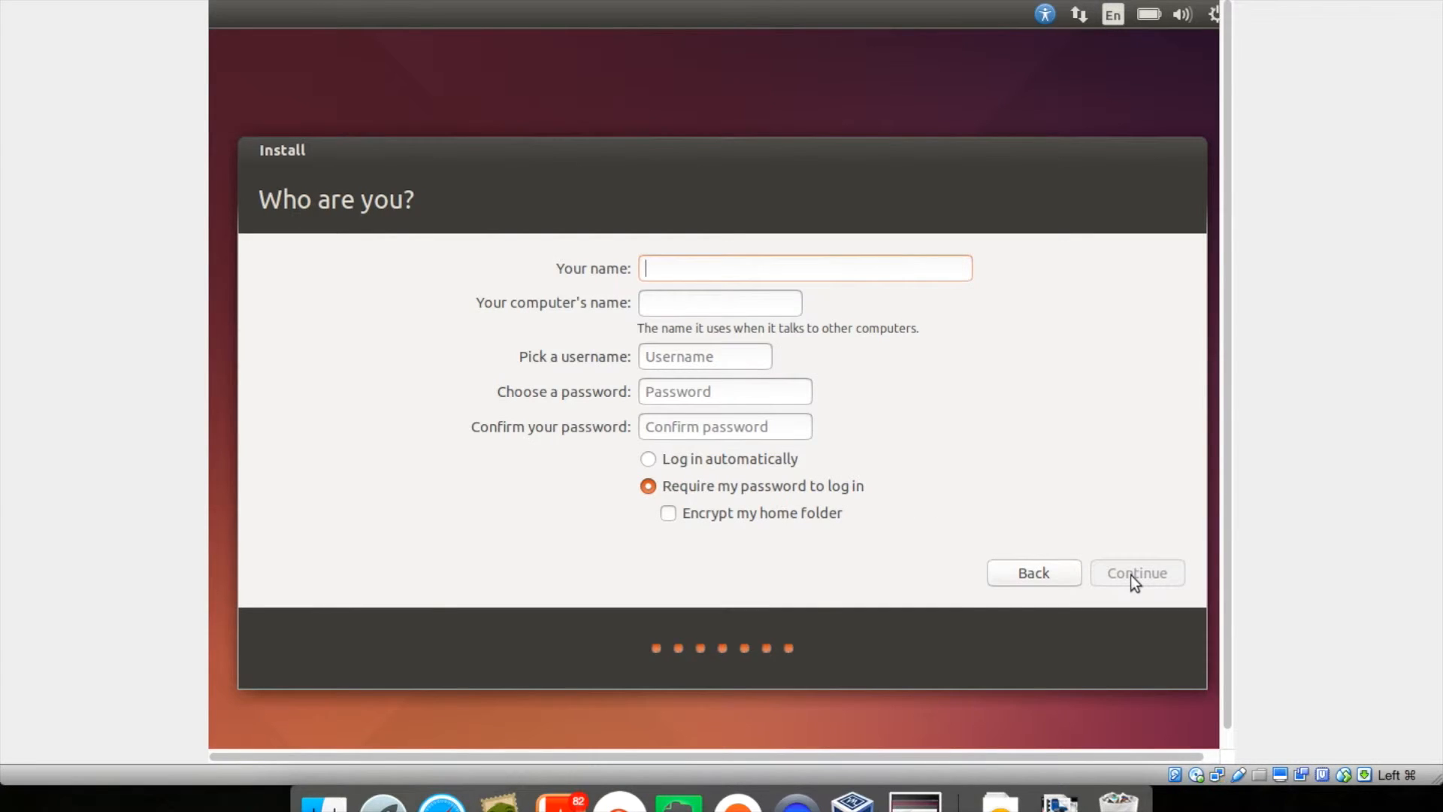
pyautogui.write('nick')
pyautogui.press('Tab')
pyautogui.press('Tab')
pyautogui.press('Tab')
pyautogui.write('n●●●●●●●●●●●')
pyautogui.press('Tab')
pyautogui.write('●●●●●●●●●●●●')
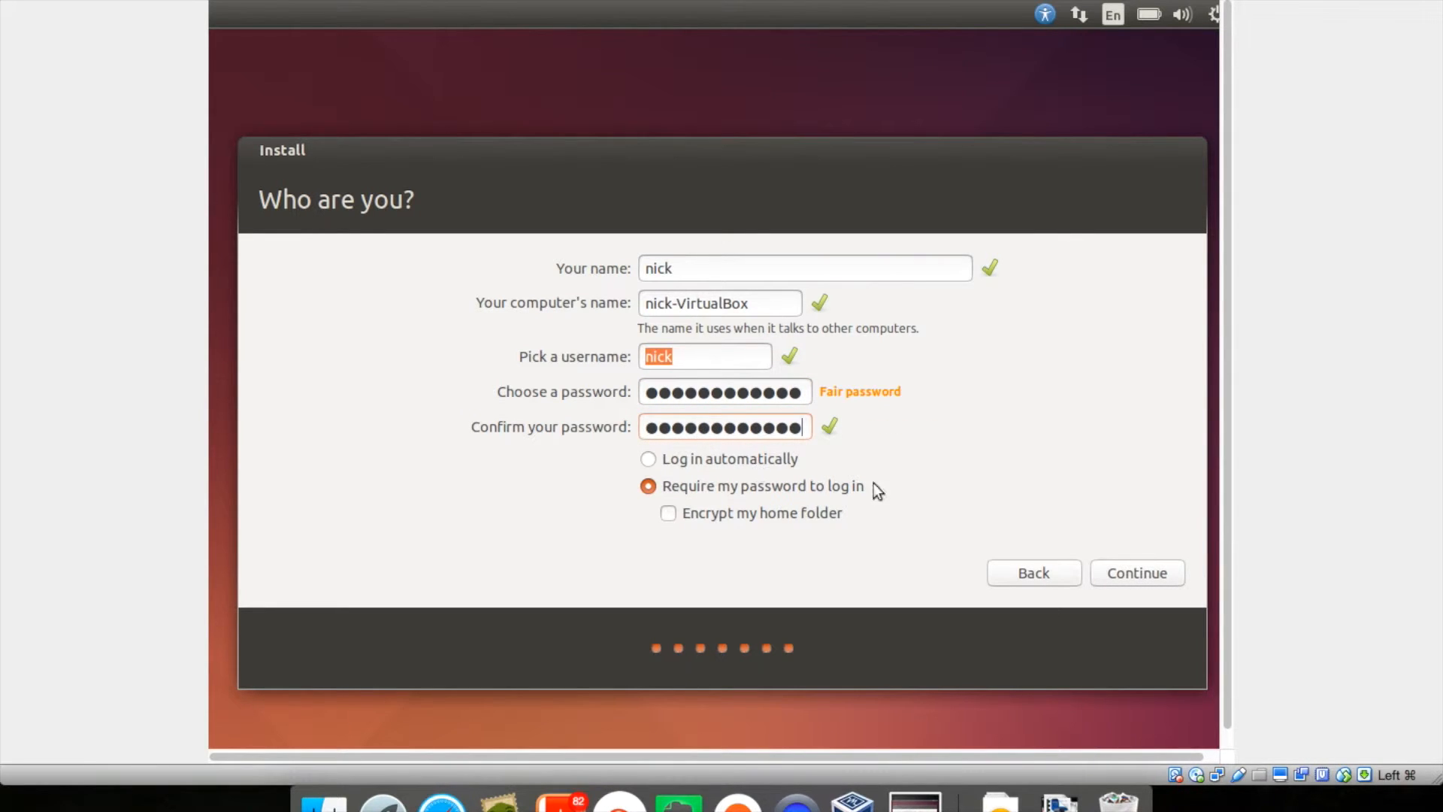
pyautogui.click(1151, 576)
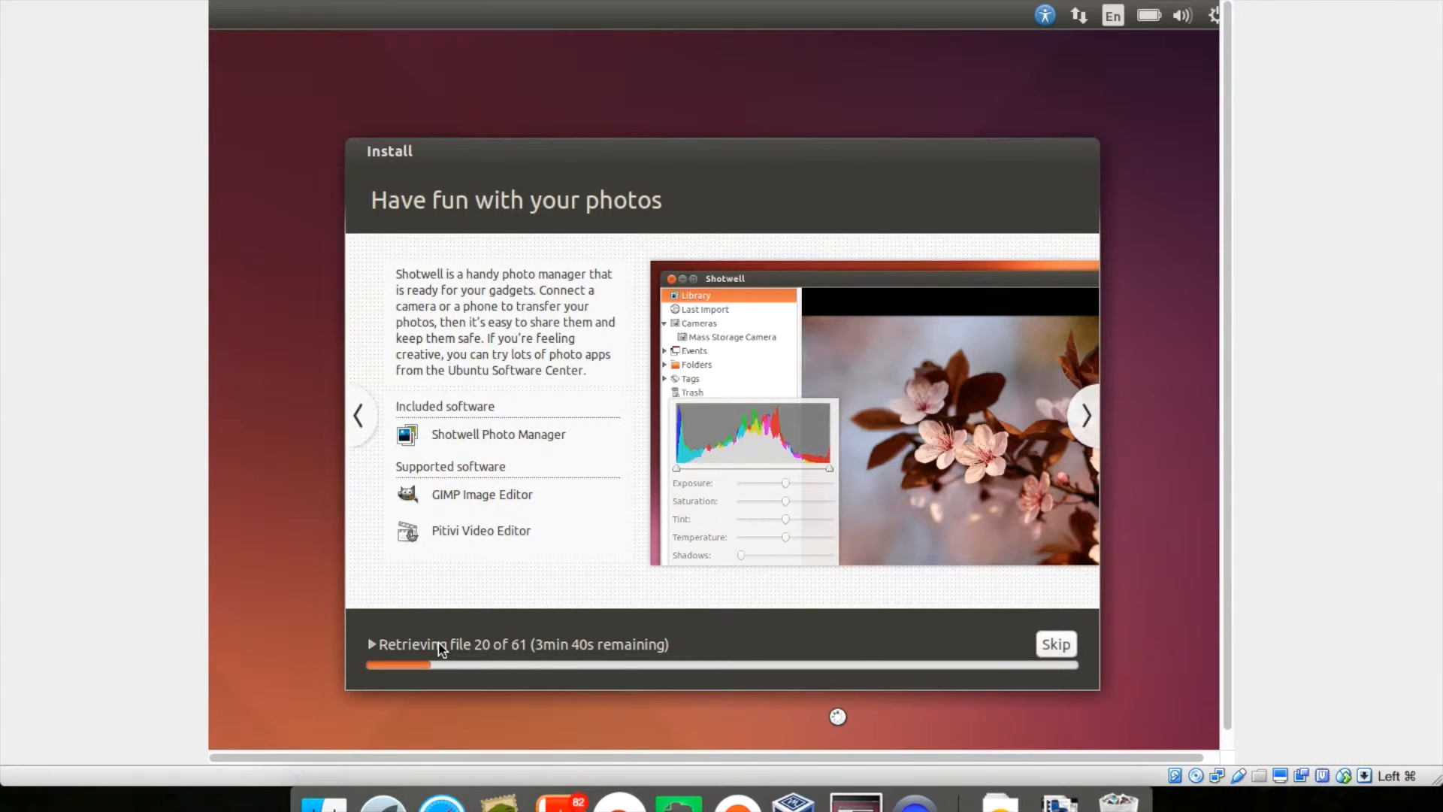
# Skip the remaining file retrieval with the installation details expanded, and restart the machine to use the new installation
pyautogui.click(702, 652)
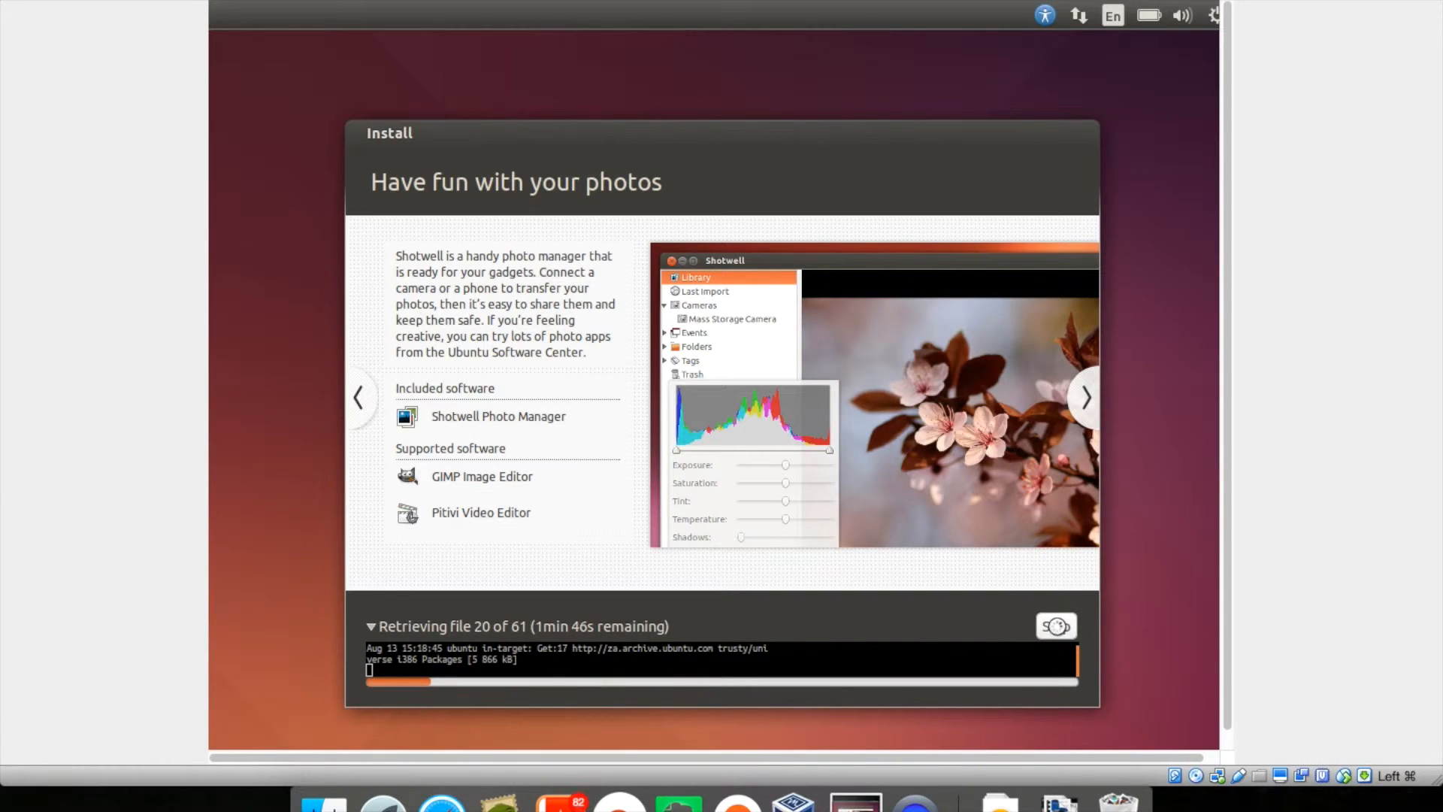
pyautogui.click(1056, 626)
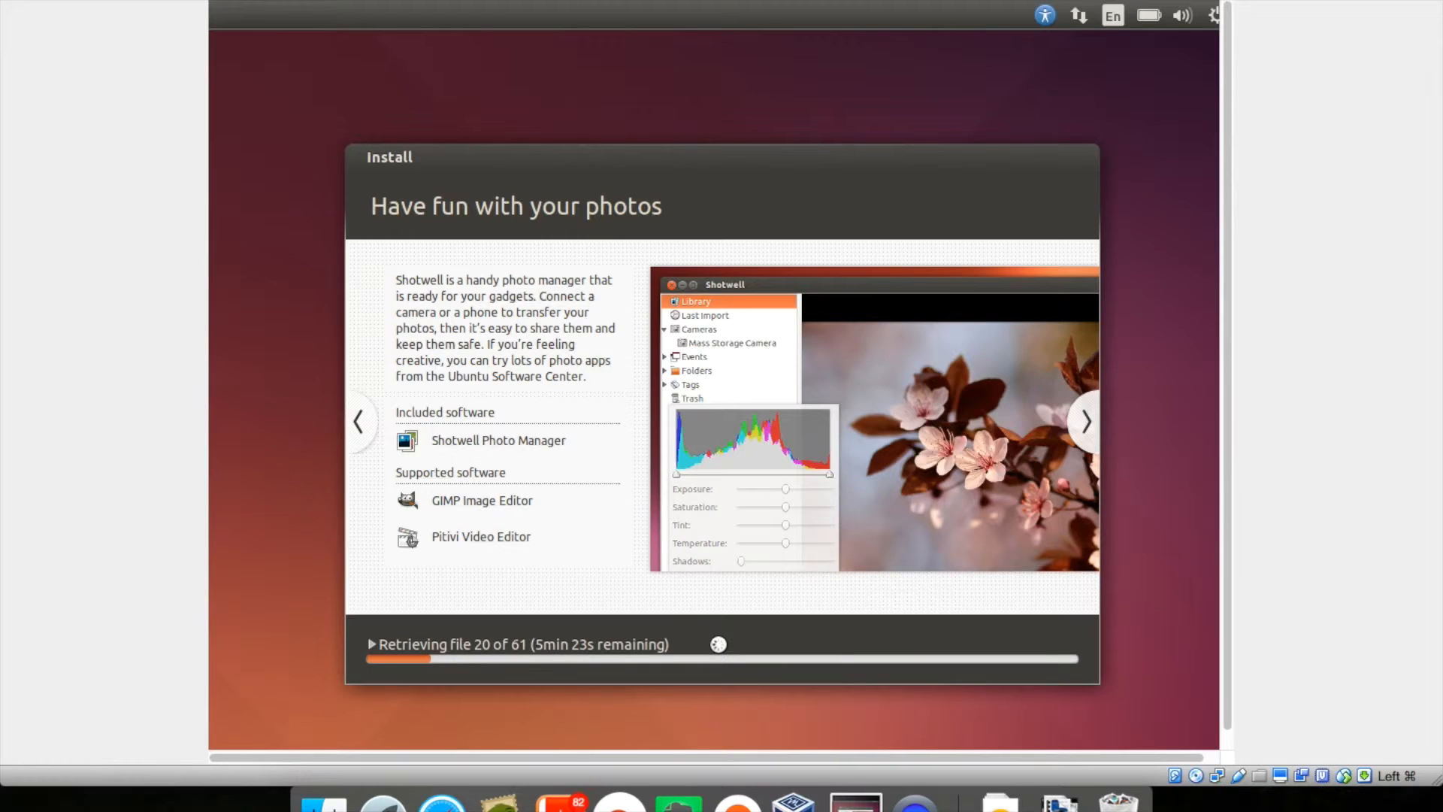
pyautogui.click(718, 644)
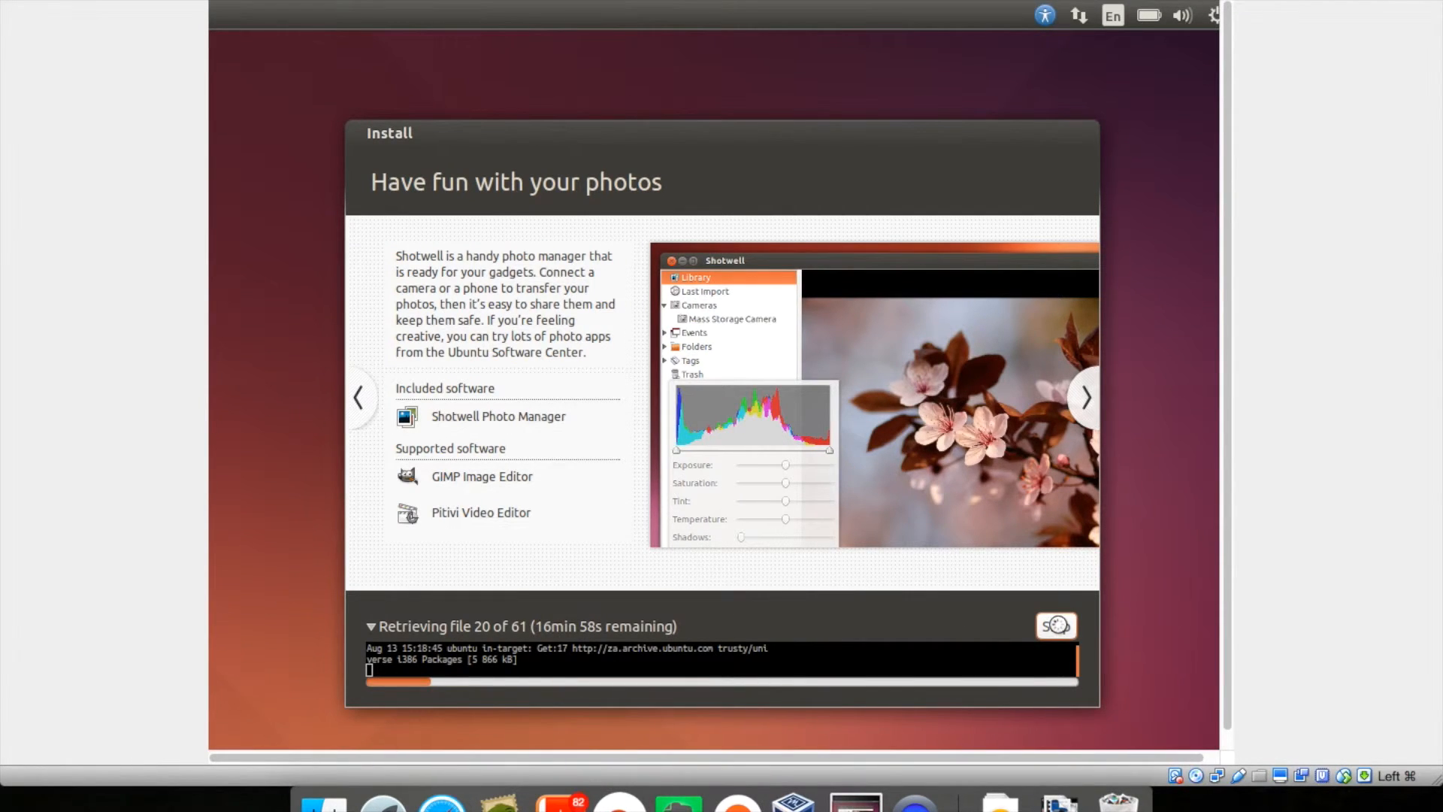
pyautogui.click(1055, 626)
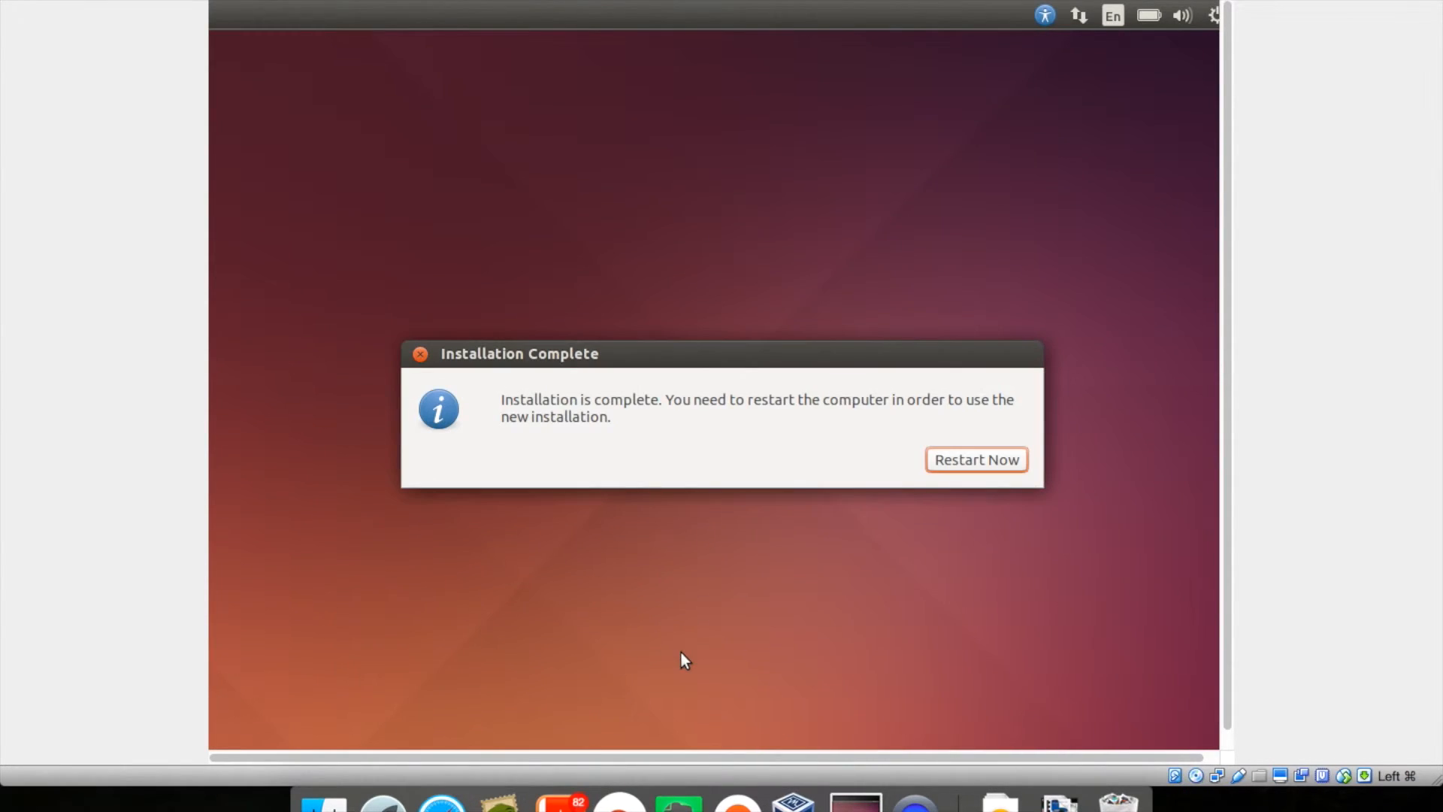
pyautogui.click(965, 463)
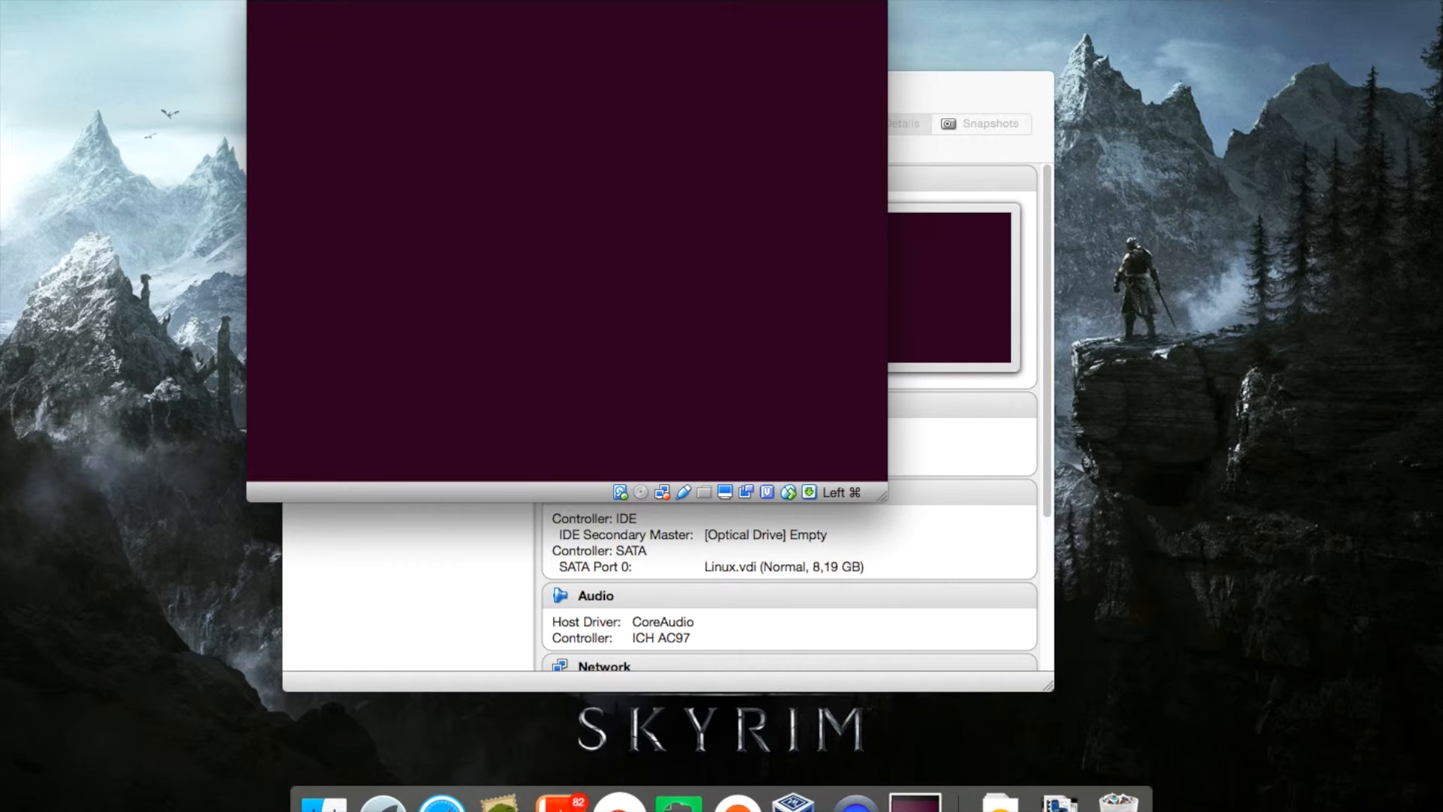
# Insert the Guest Additions CD image into the running Linux machine, and change the view mode of its window
pyautogui.click(258, 0)
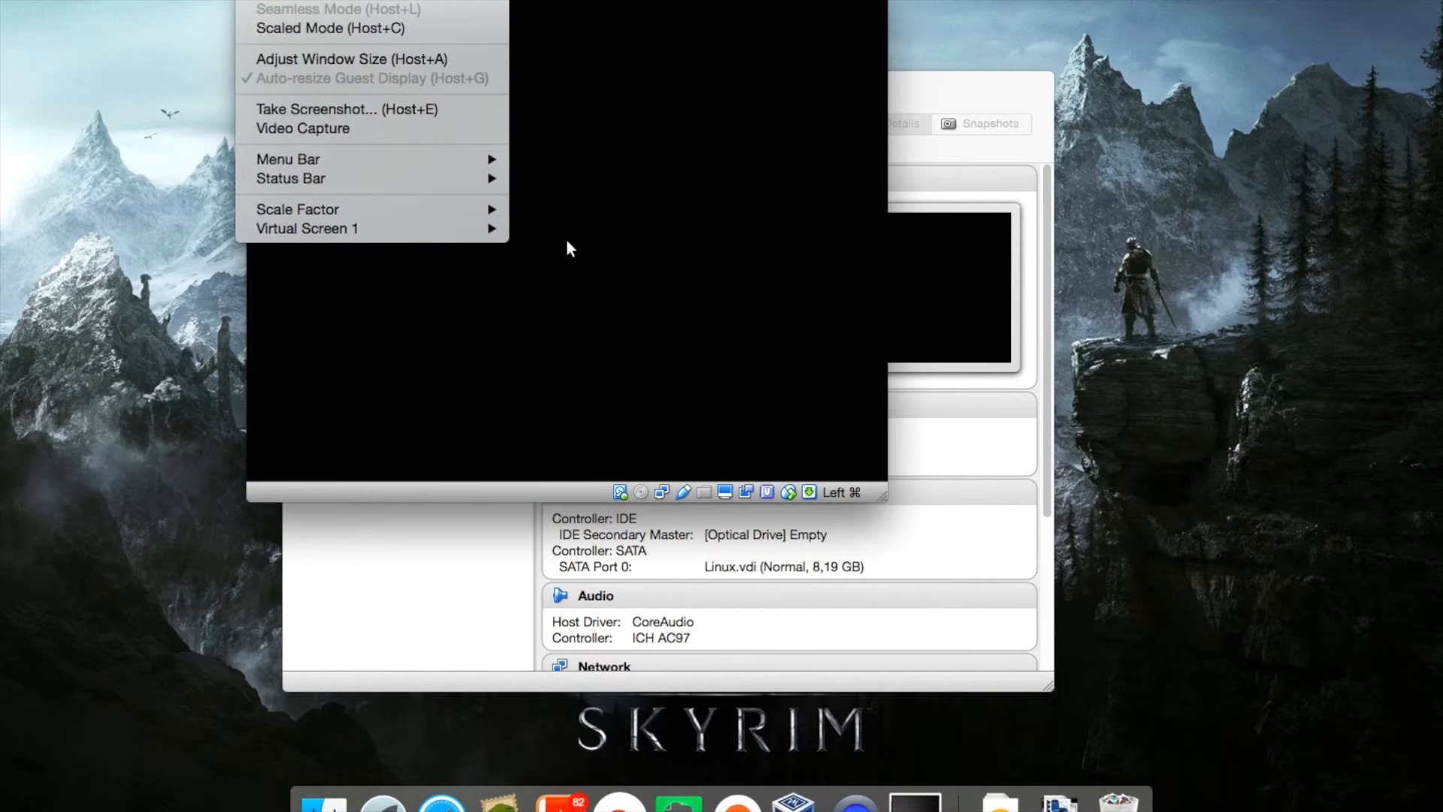
pyautogui.moveTo(367, 0)
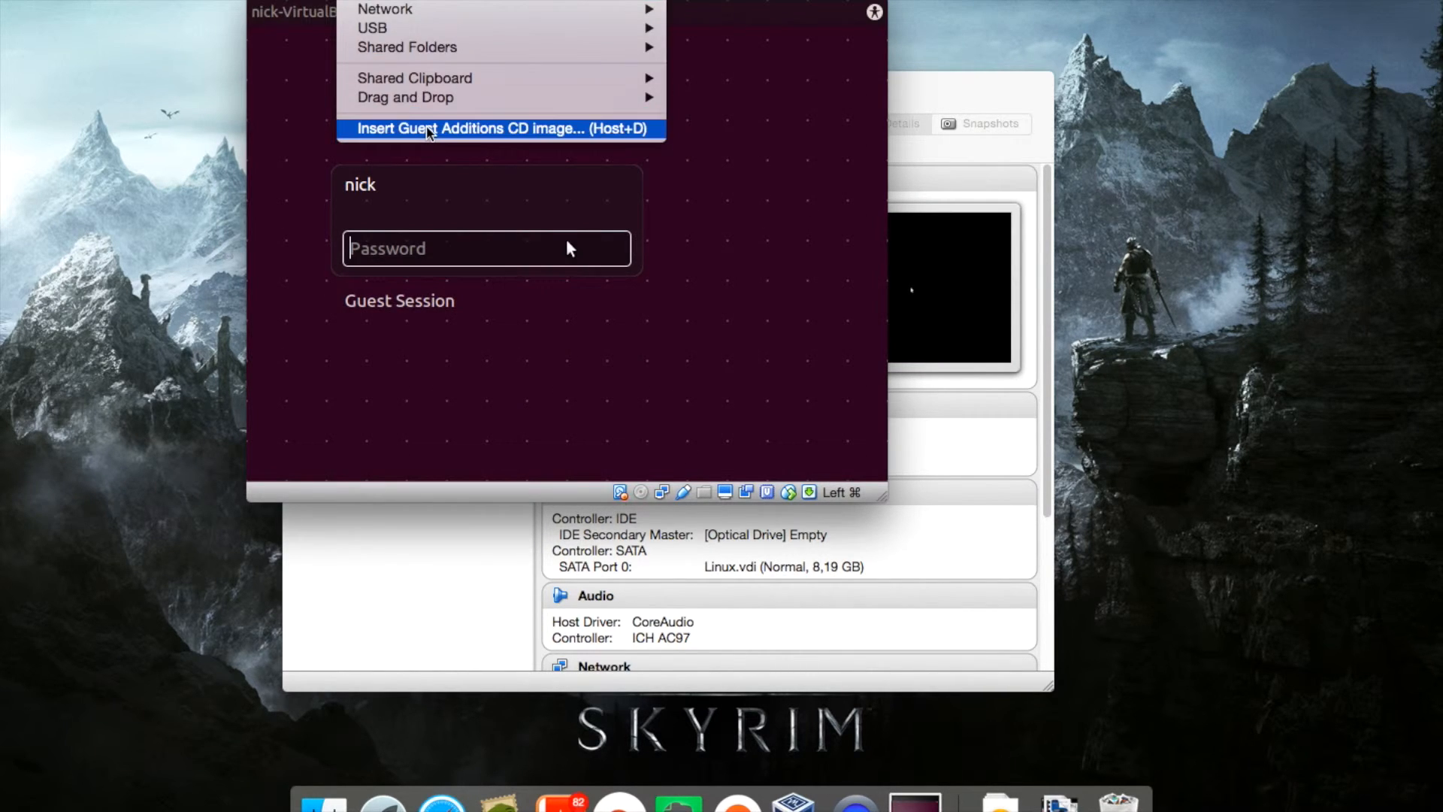
pyautogui.click(418, 129)
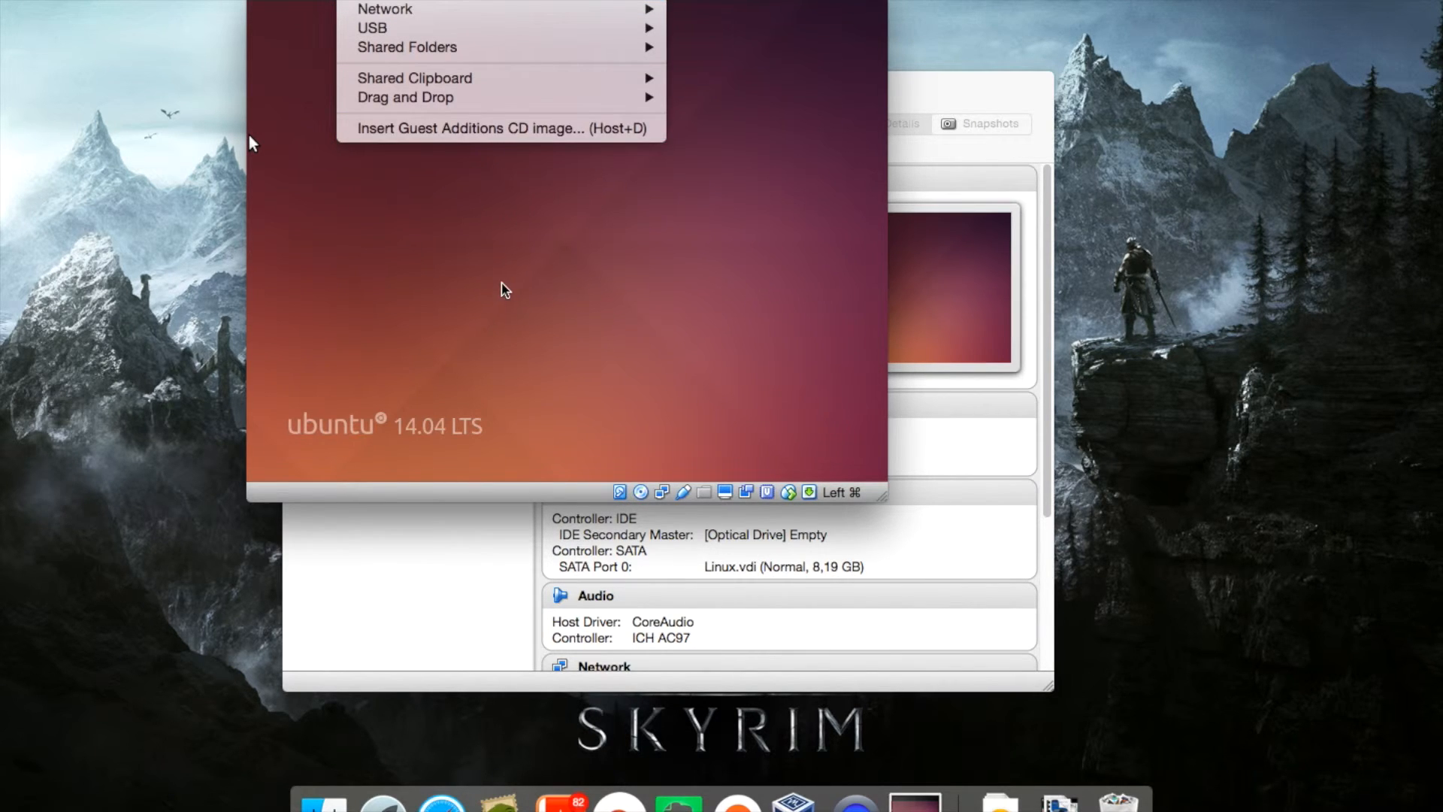
pyautogui.moveTo(262, 0)
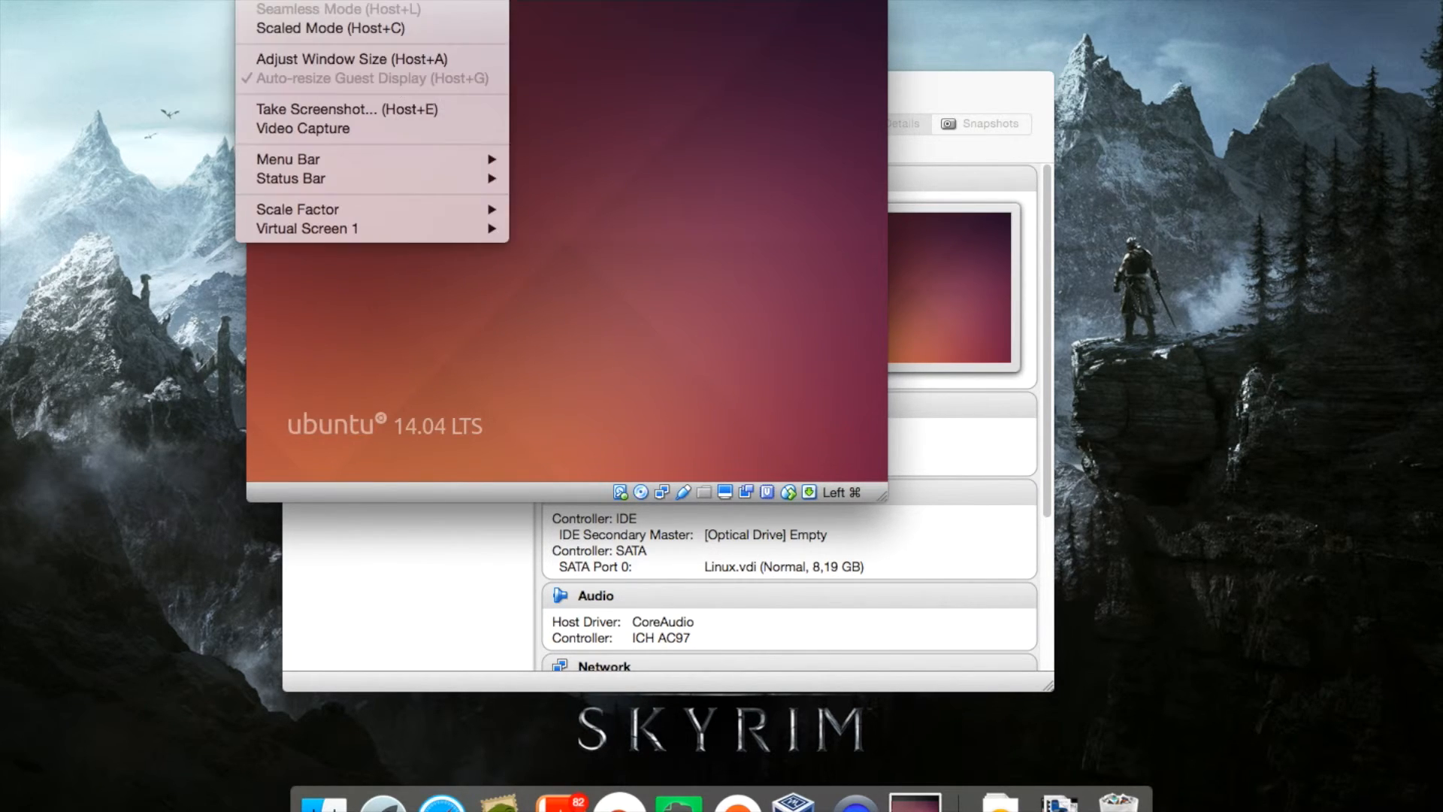
pyautogui.click(272, 0)
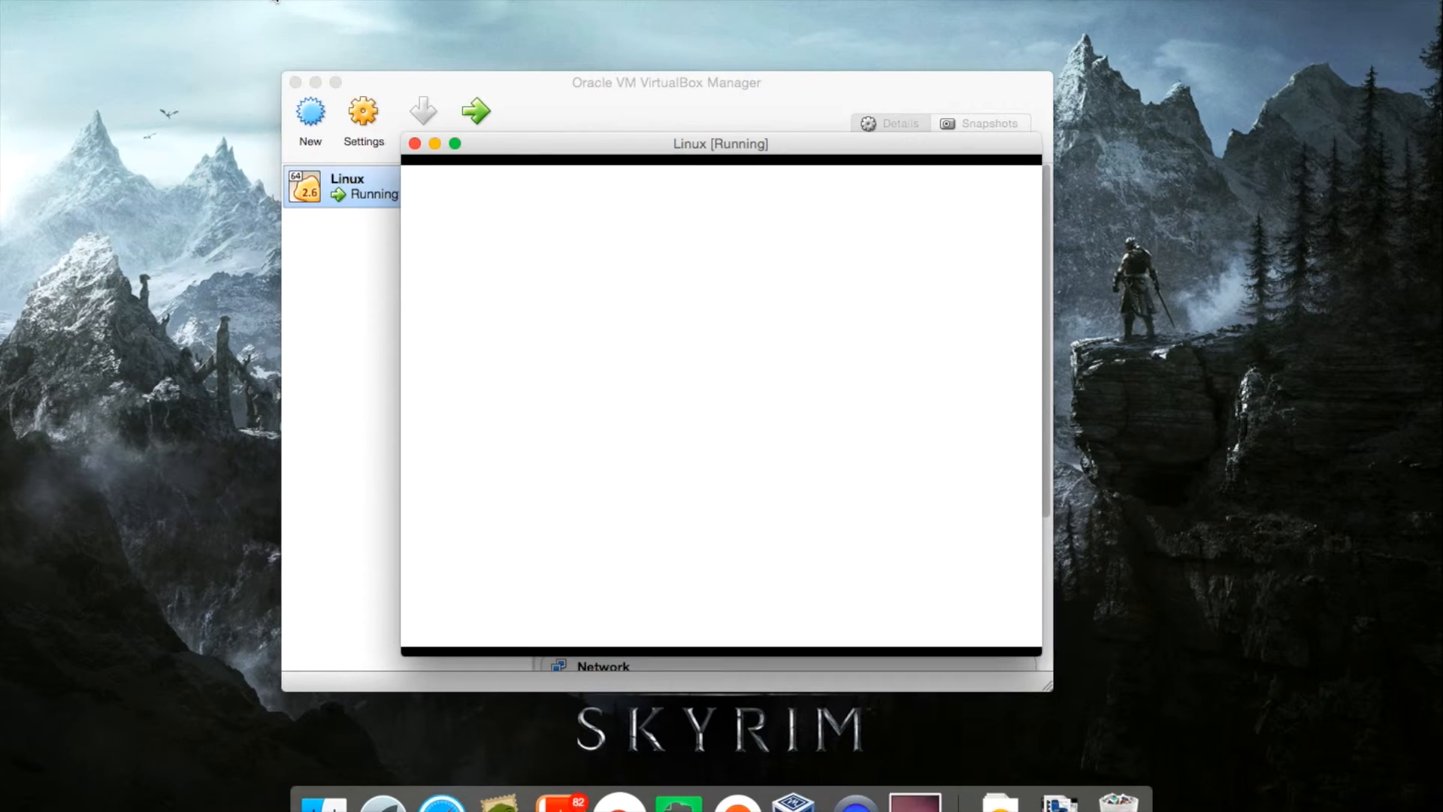